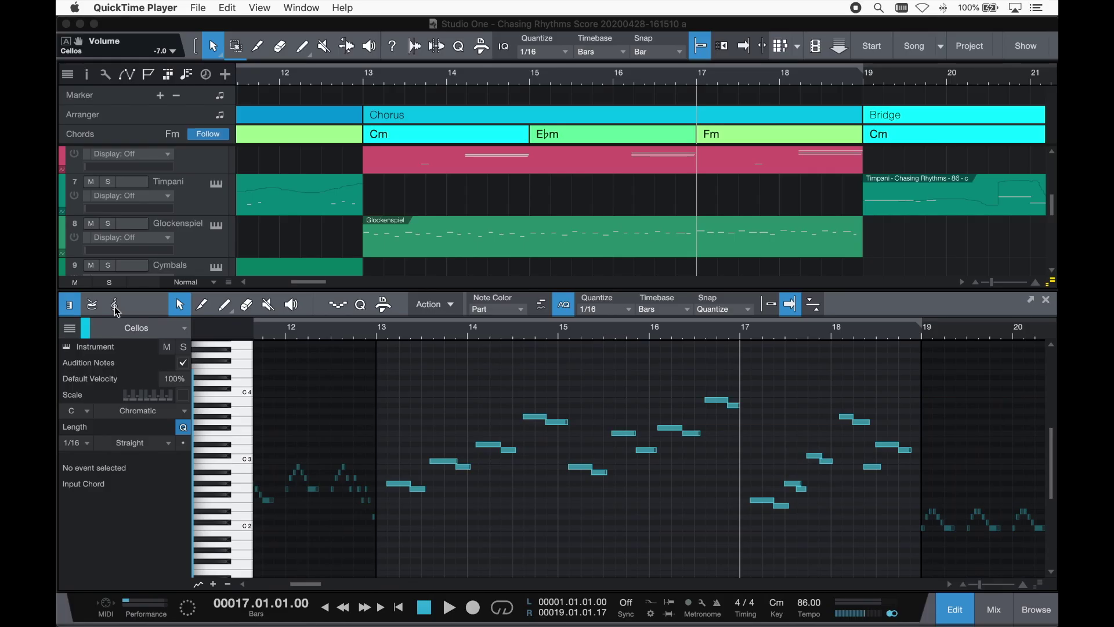
Switch the Cellos part to Score View and set the playback position to bar 16.
click(115, 305)
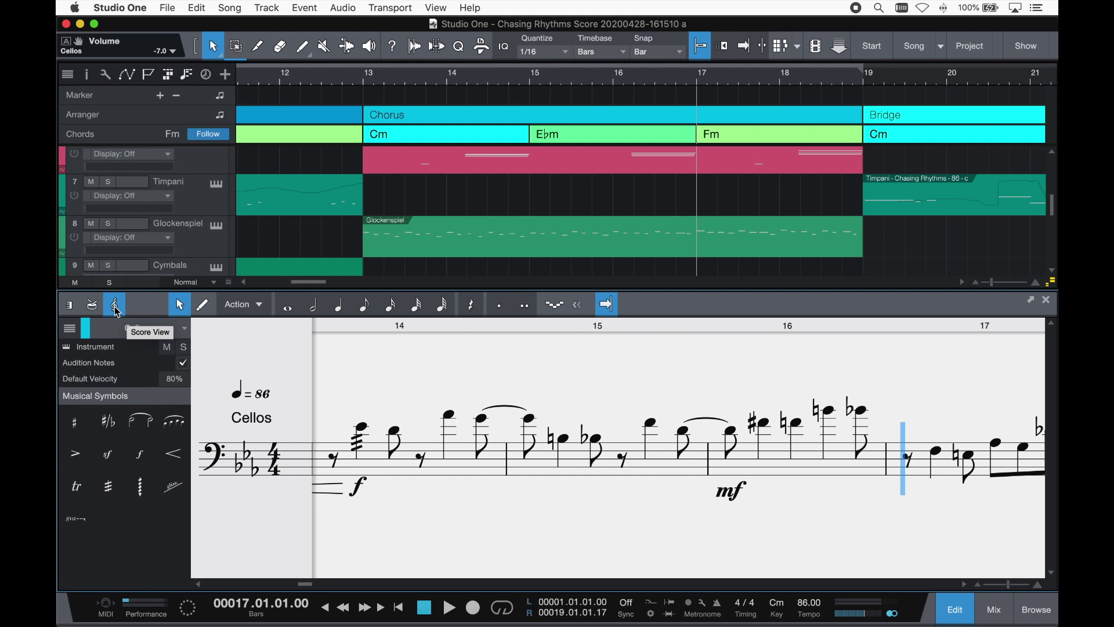
scroll(429, 382, right, 10)
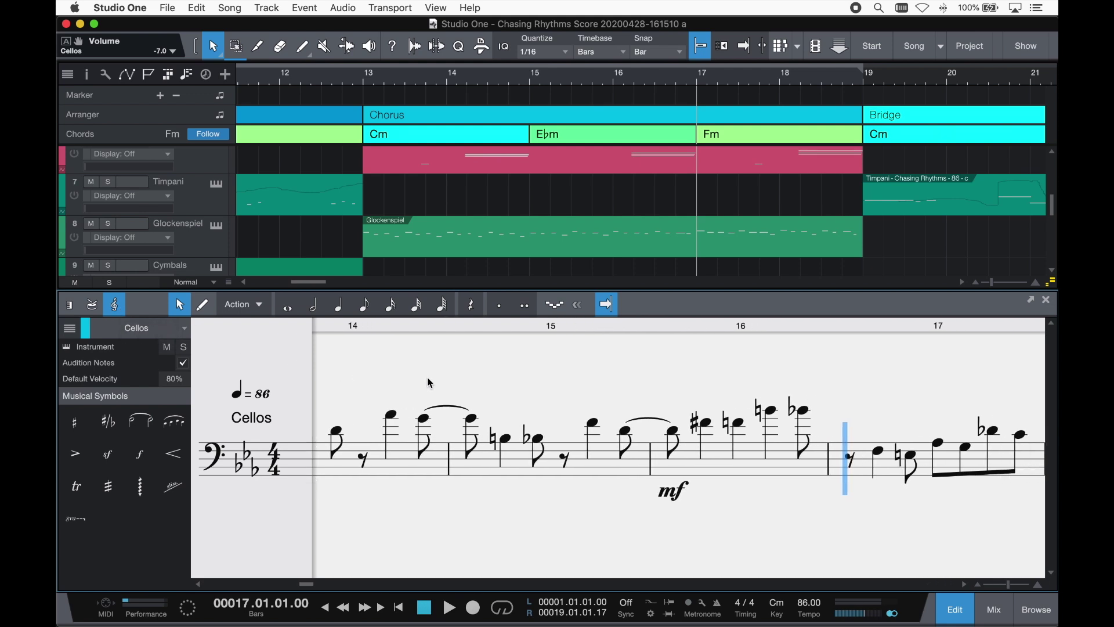
scroll(430, 382, right, 3)
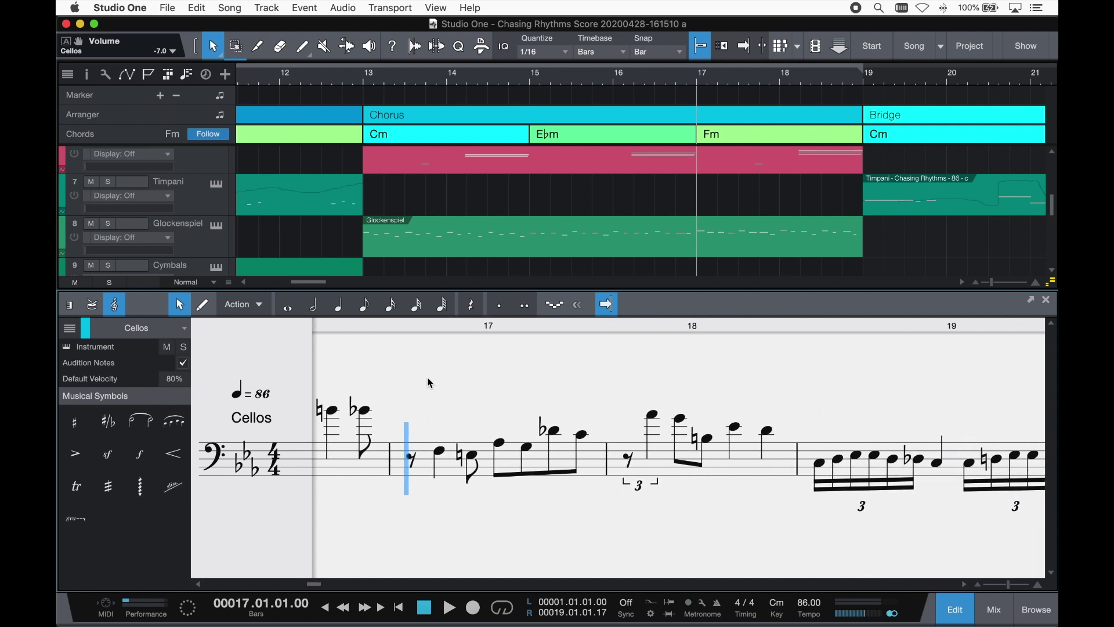
click(715, 81)
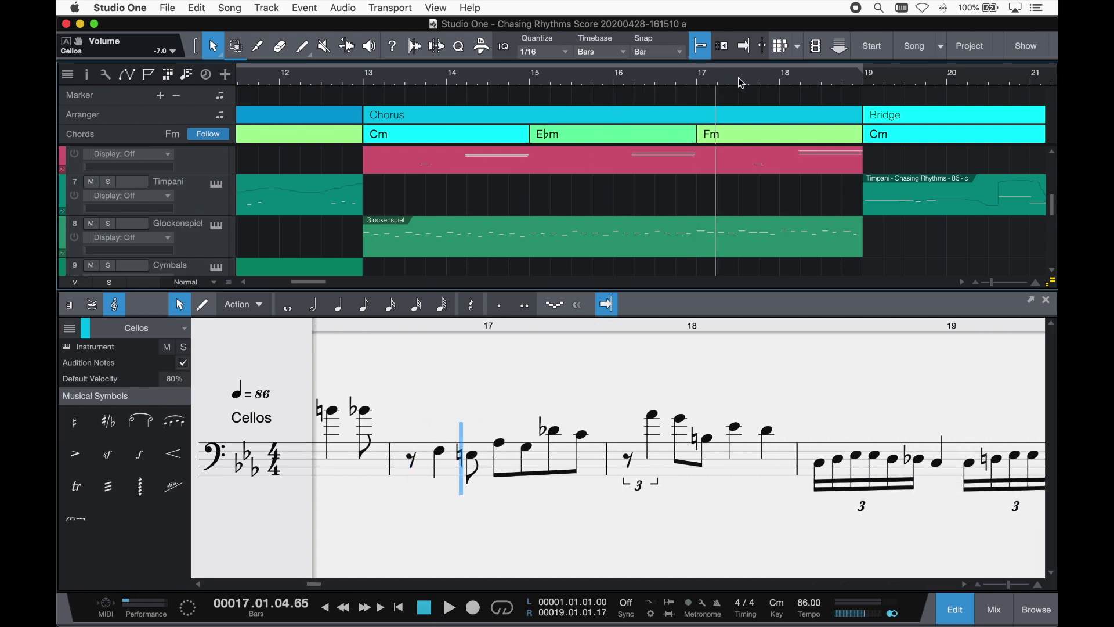
click(742, 81)
click(616, 82)
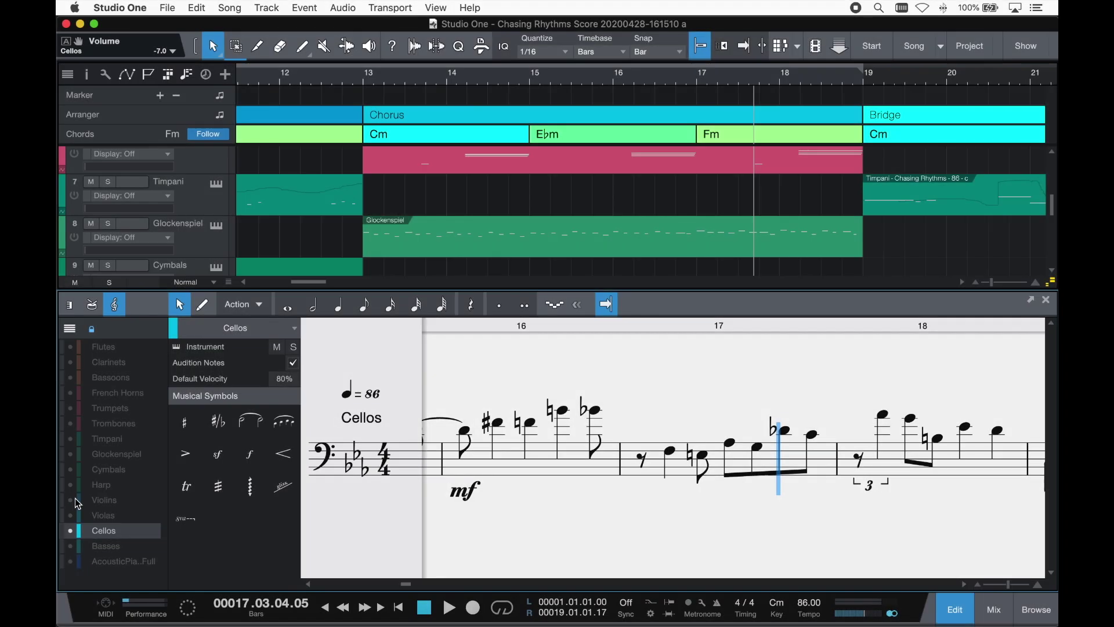
Make the Violins, Violas and Basses staves visible alongside the Cellos in the score.
click(70, 499)
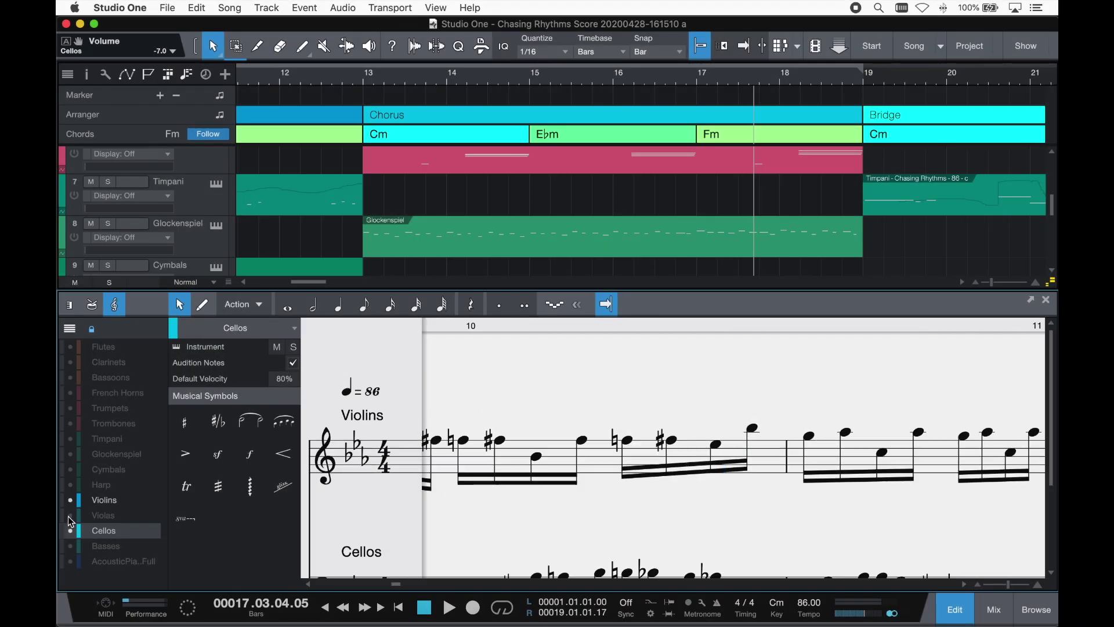
click(70, 515)
click(71, 546)
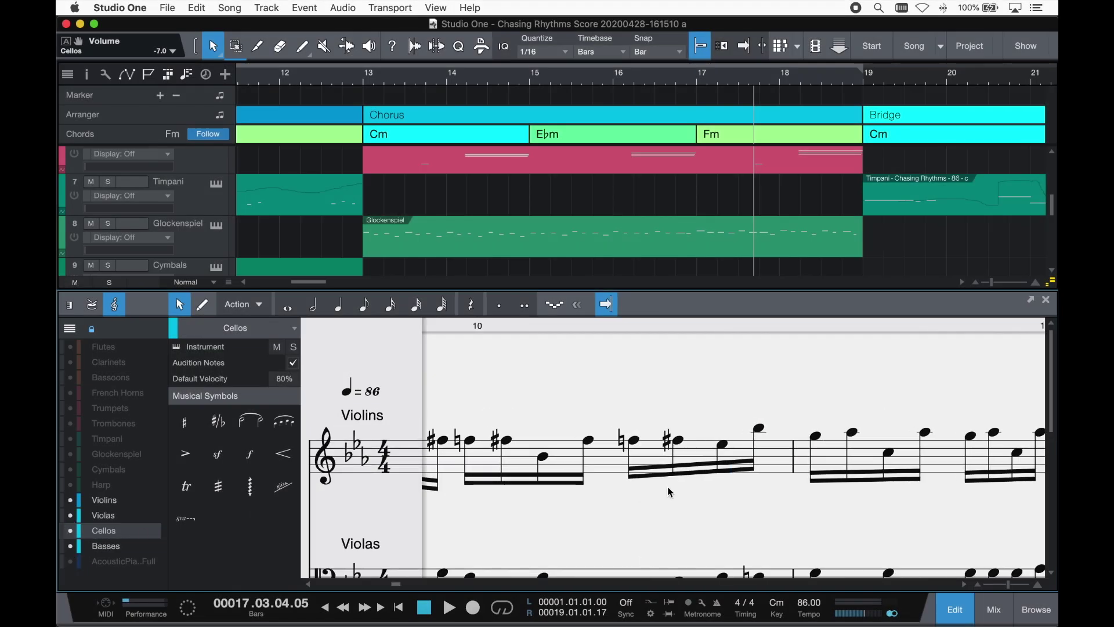
scroll(667, 486, down, 5)
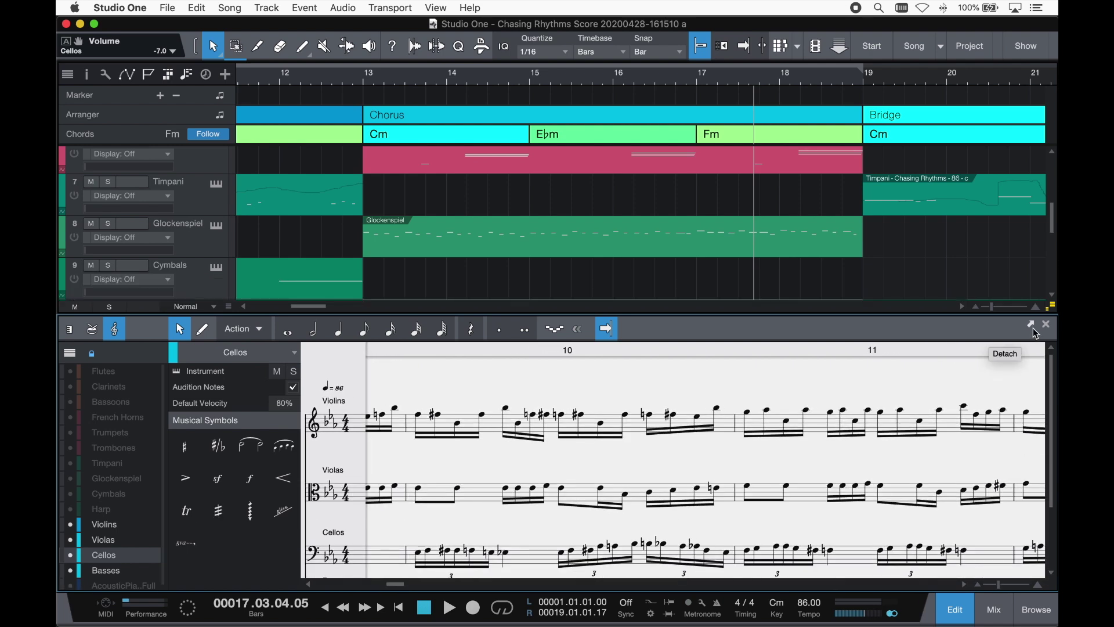
Detach and pin the score window, then raise the bar-16 cello note to G3 in the piano roll.
click(1031, 326)
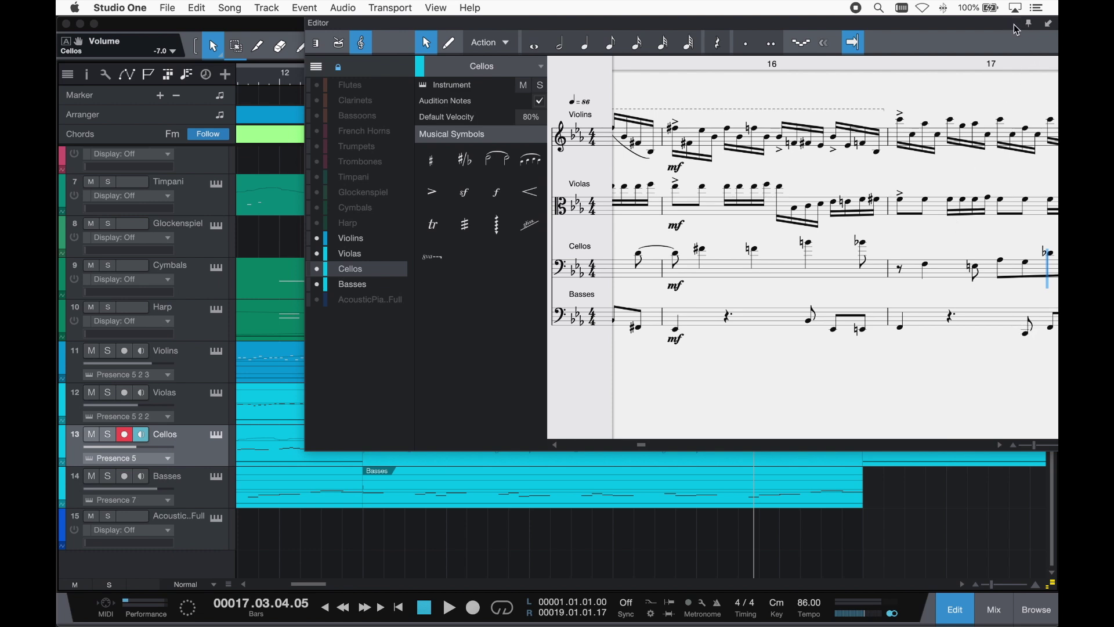
drag(1015, 25, 956, 25)
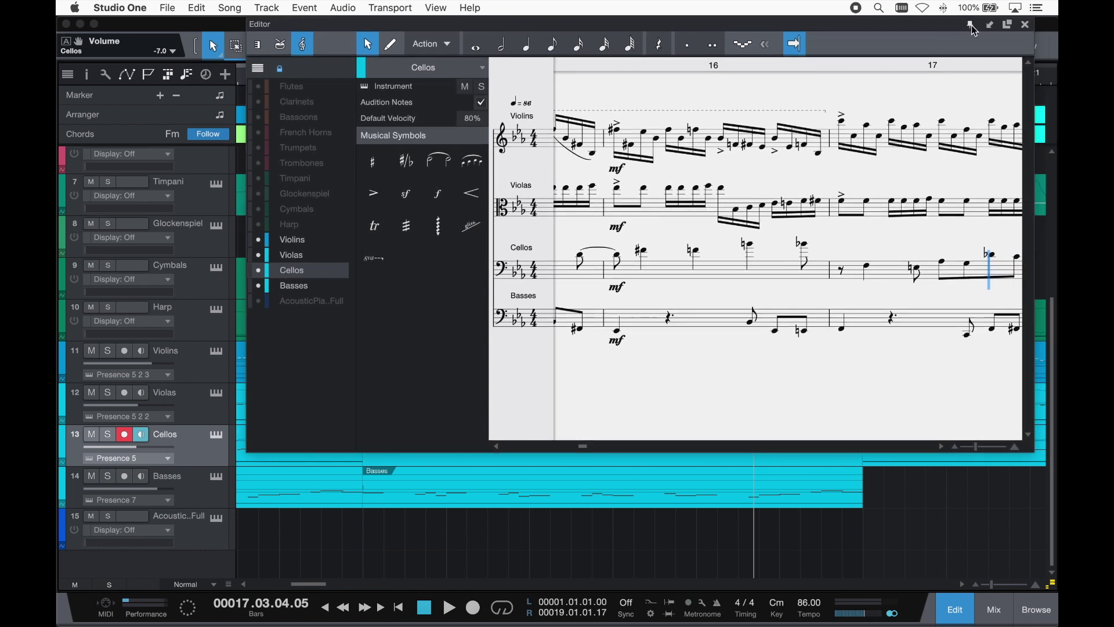
click(970, 26)
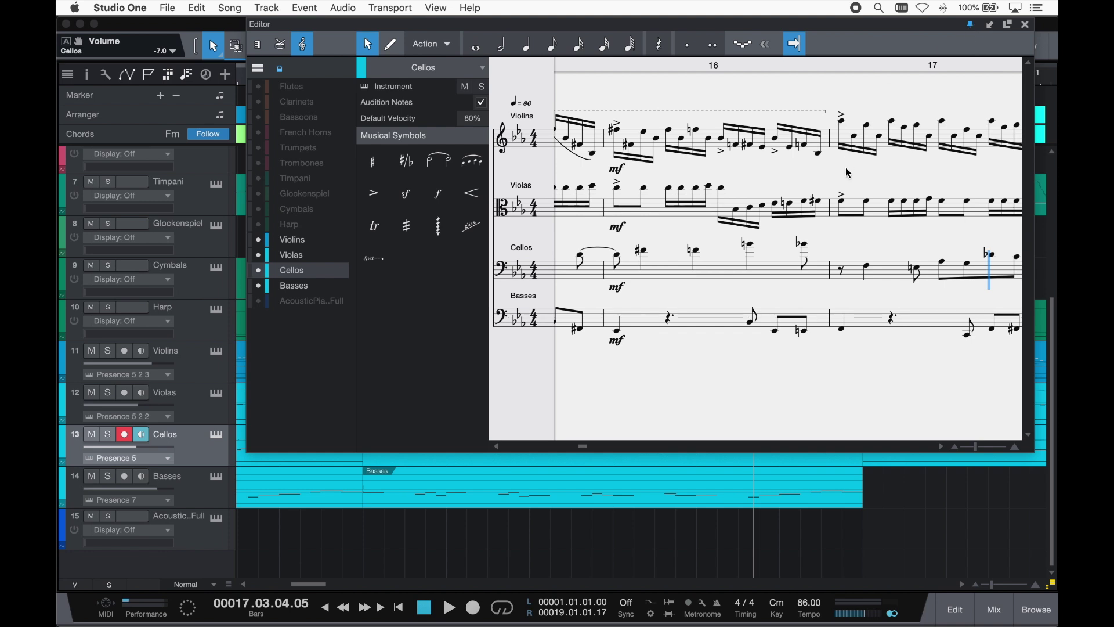
click(956, 610)
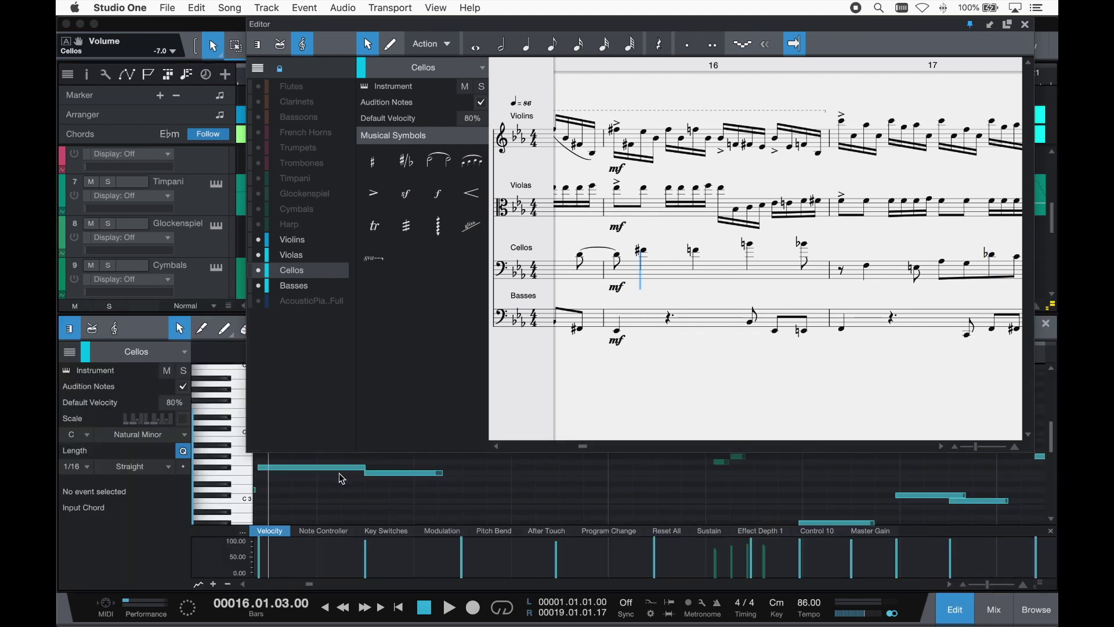
drag(343, 473, 343, 468)
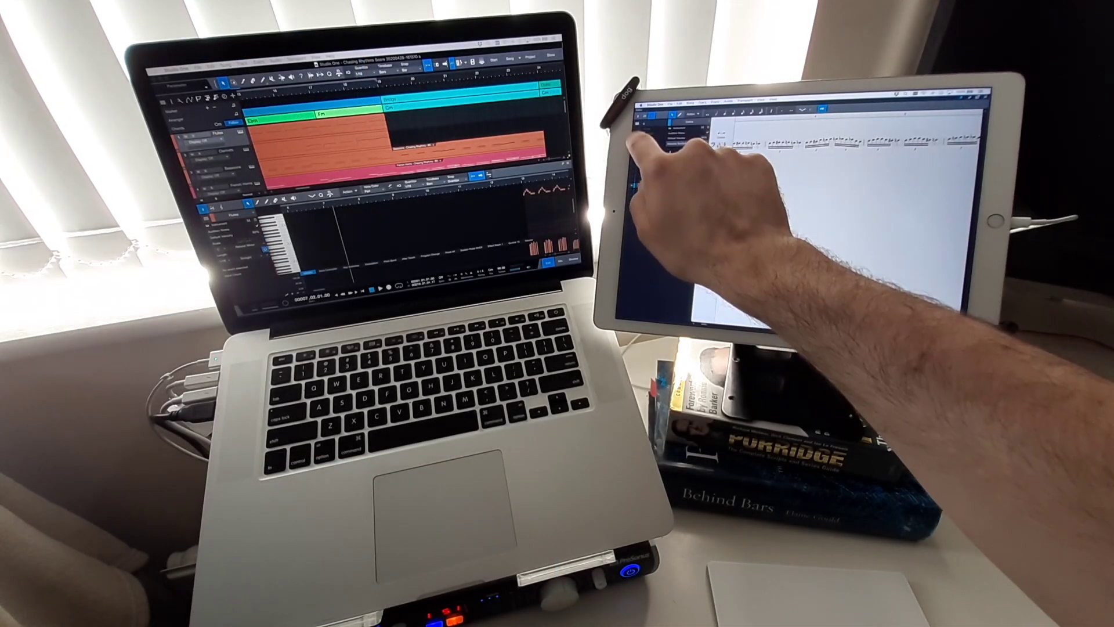
On the iPad score, list more instrument staves and swipe through the score.
click(633, 168)
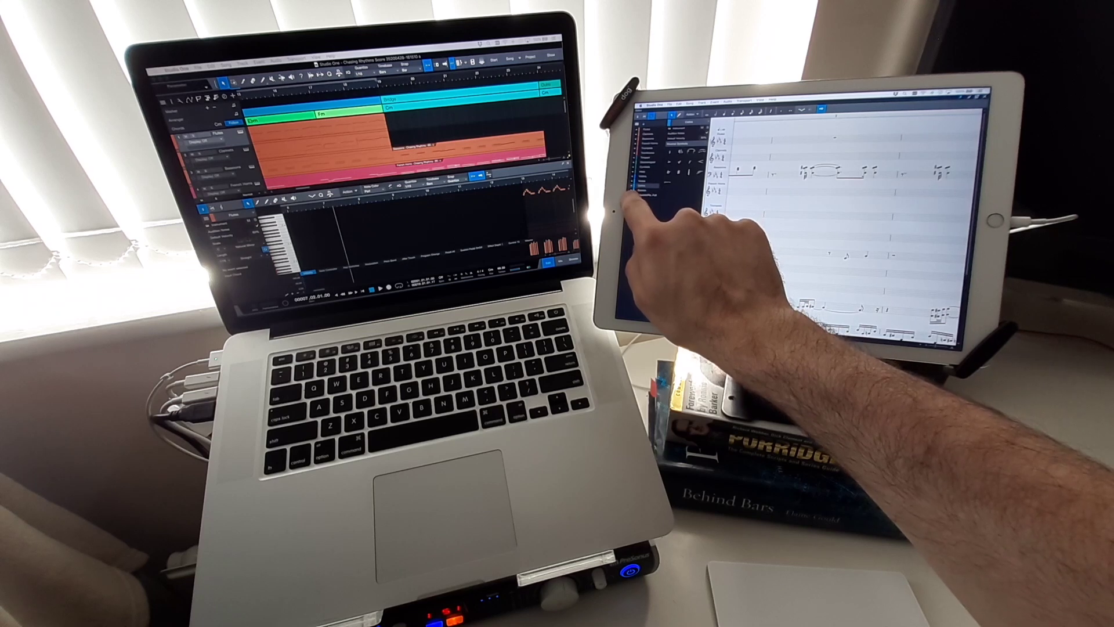
click(632, 209)
scroll(841, 243, right, 3)
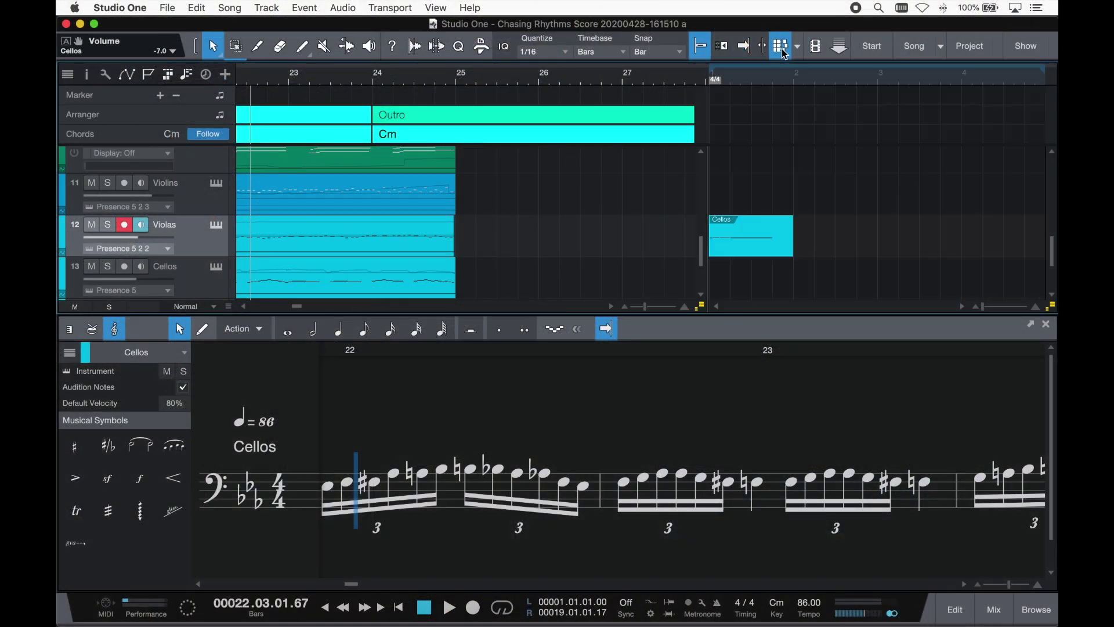
Copy the Cellos event into the Scratch Pad and duplicate its bar-1 triplet figure with D.
click(730, 77)
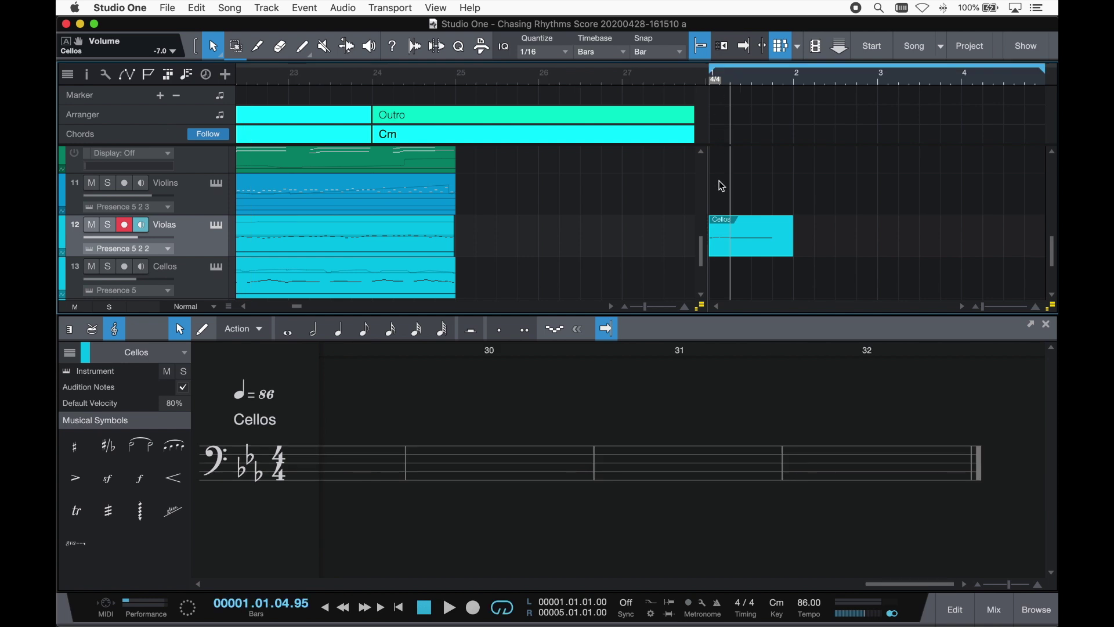
drag(754, 256, 747, 273)
scroll(447, 455, left, 4)
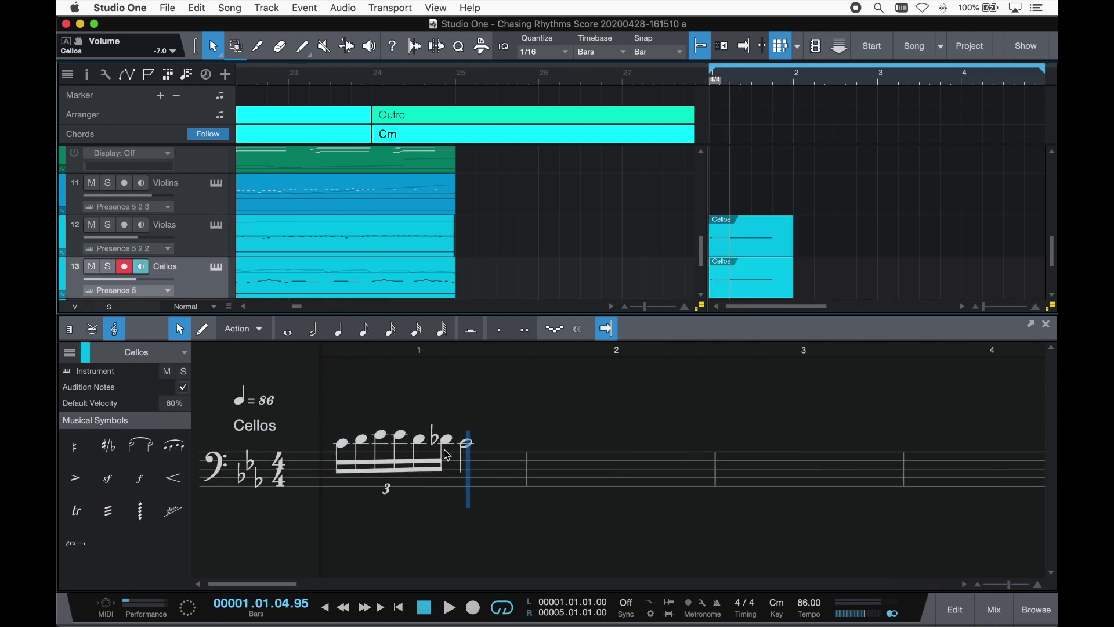
drag(329, 413, 489, 491)
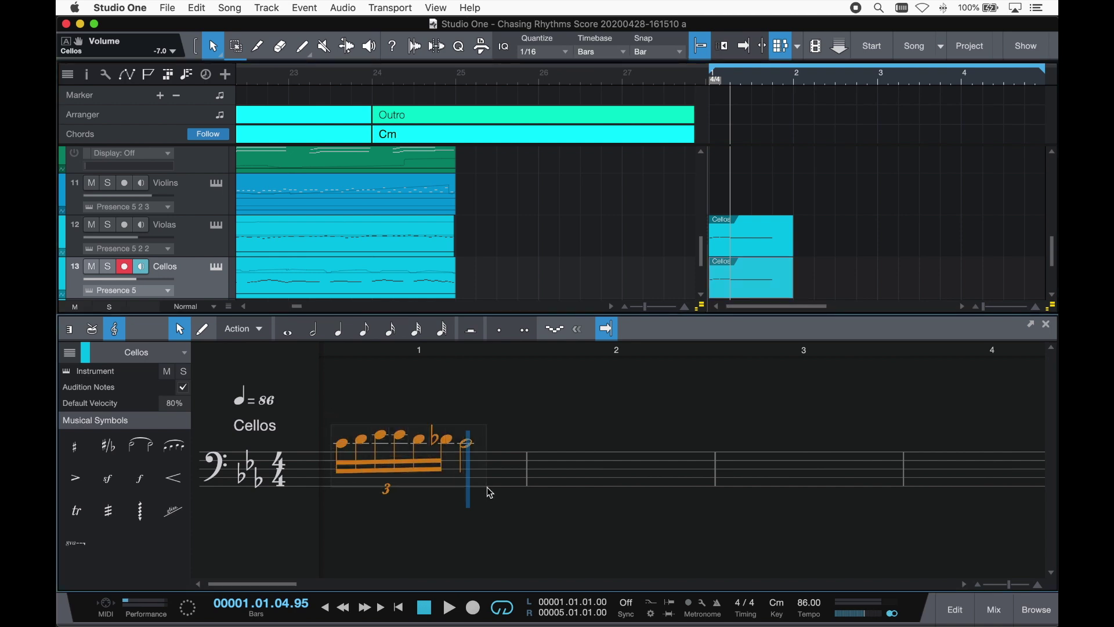
key(d)
key(d)
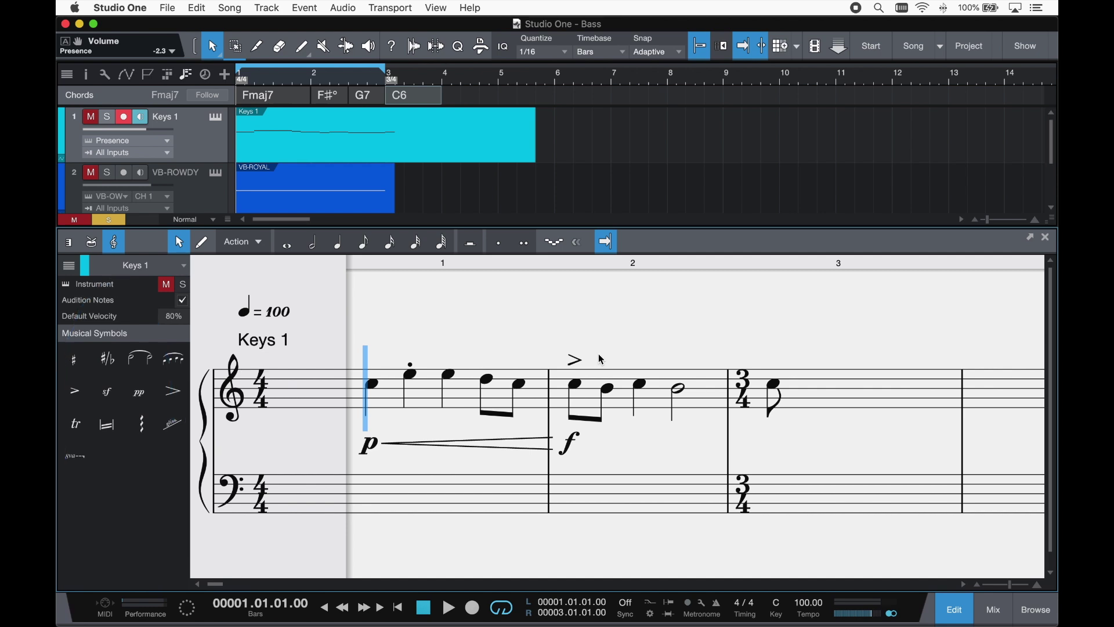
Copy the last three notes of bar 2 and paste them at the start of bar 3.
drag(601, 360, 690, 430)
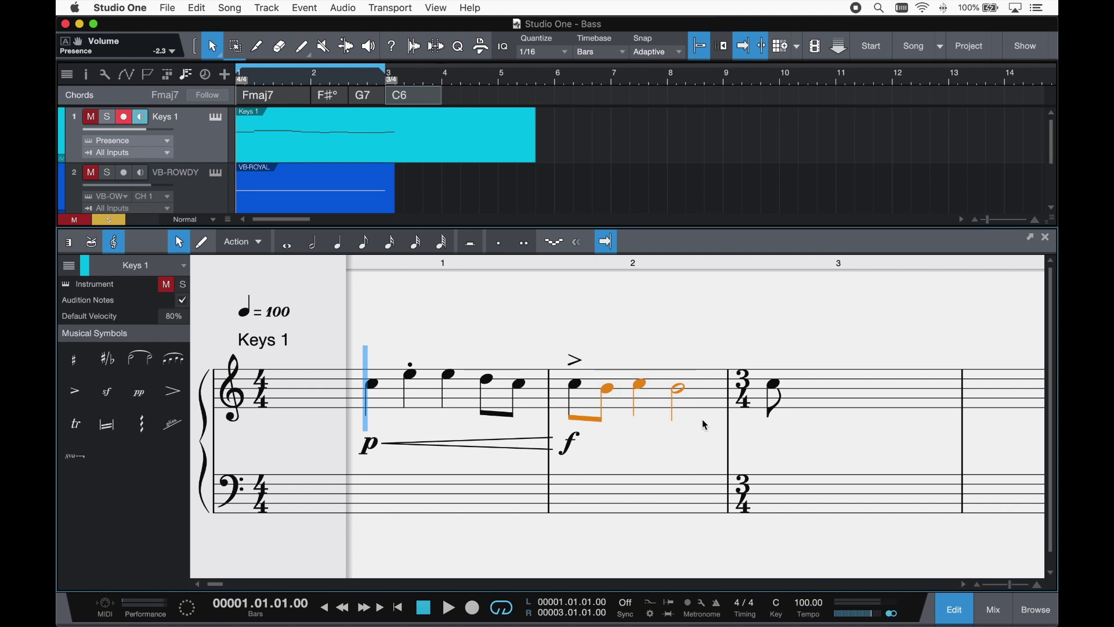
click(792, 390)
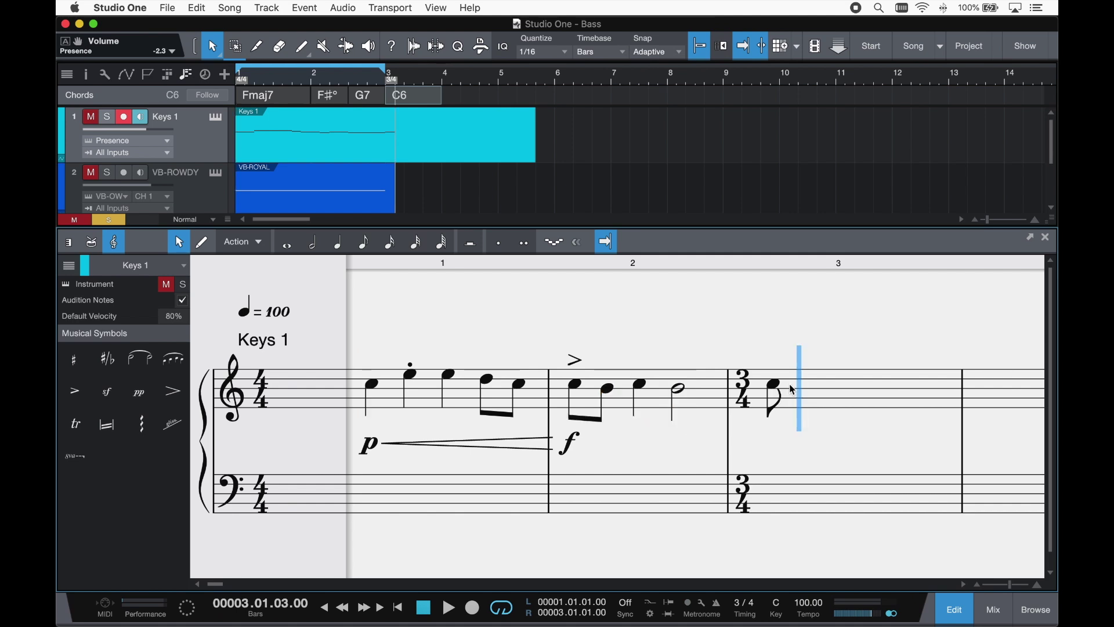
right_click(792, 390)
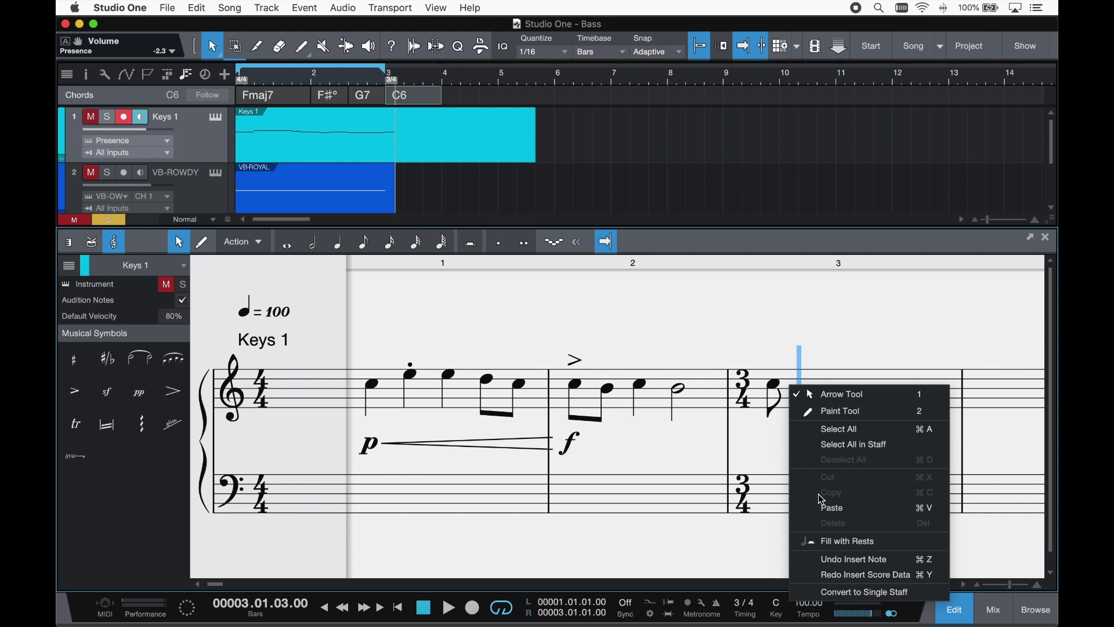
click(829, 508)
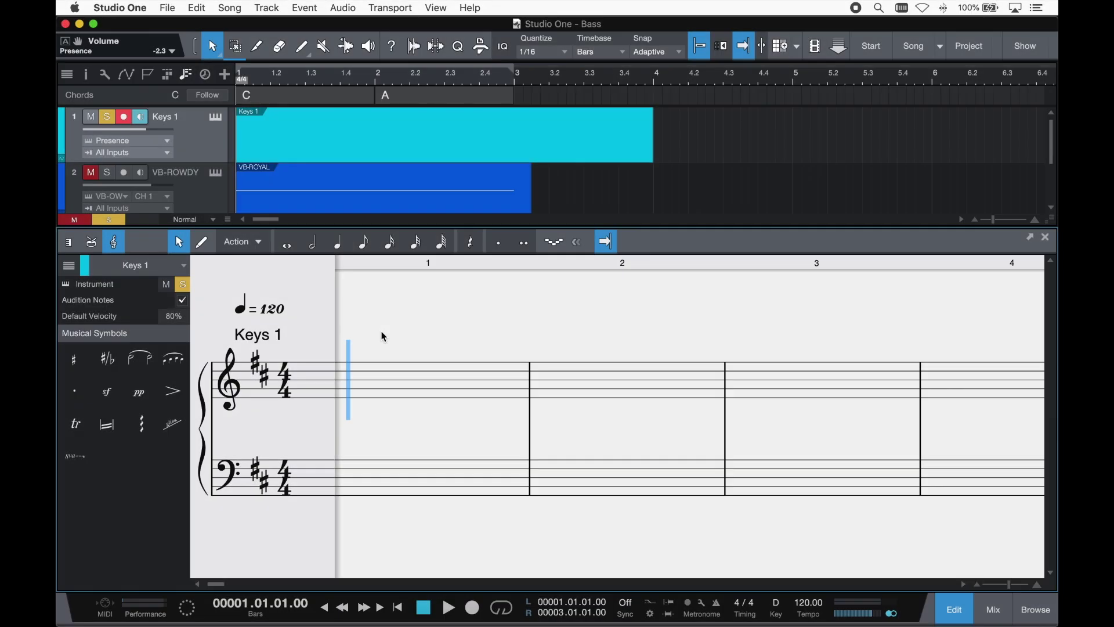
Paint two quarter notes into bar 1, then a quarter rest after them.
click(339, 246)
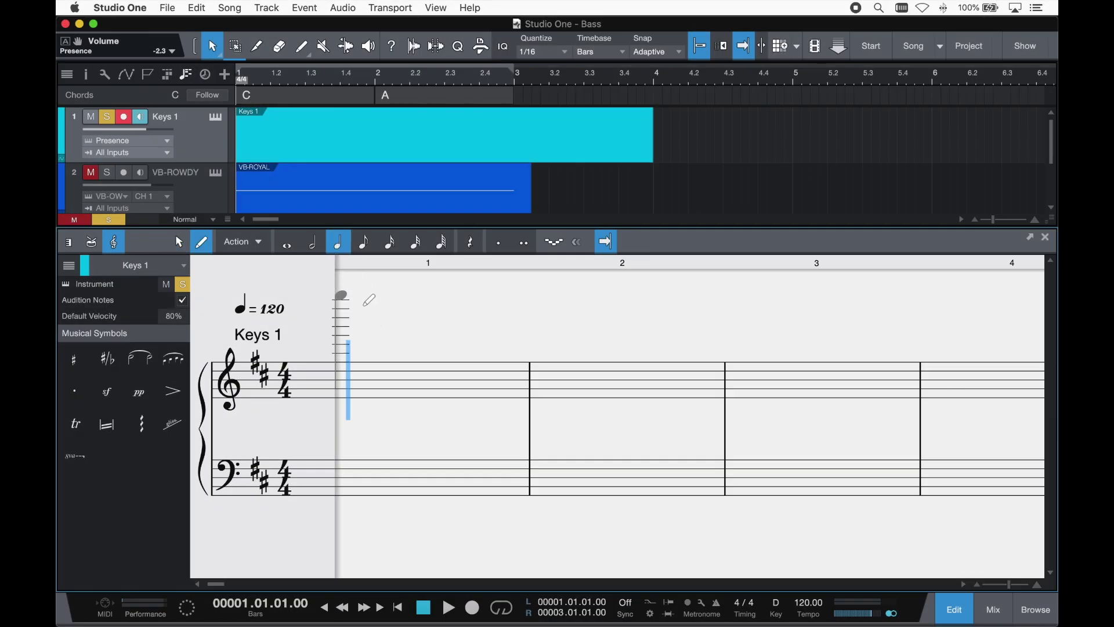
click(356, 370)
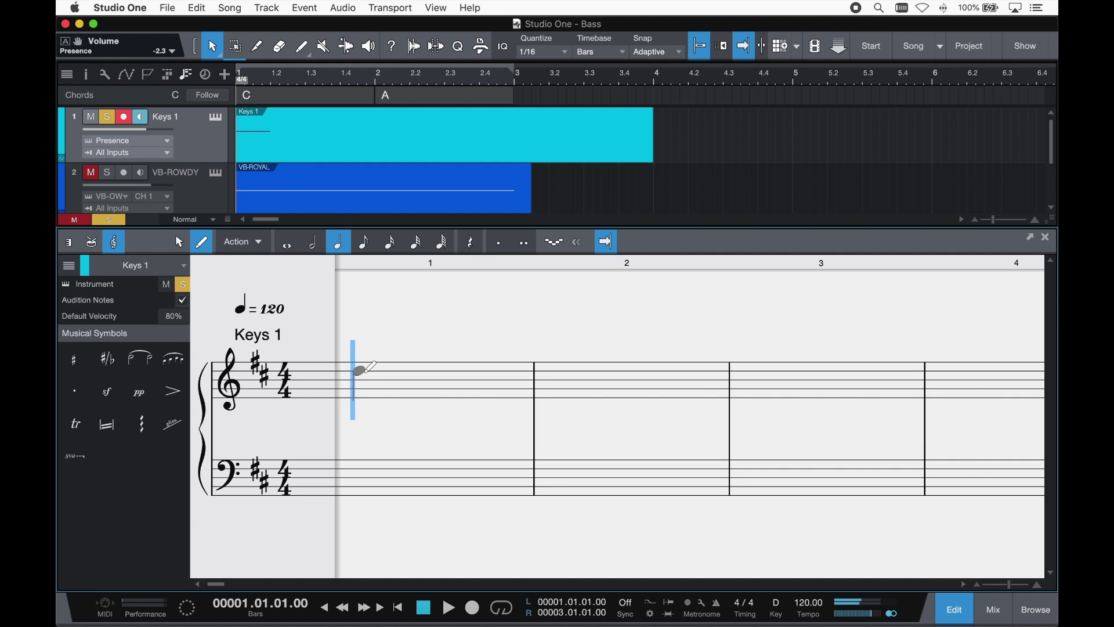
click(394, 366)
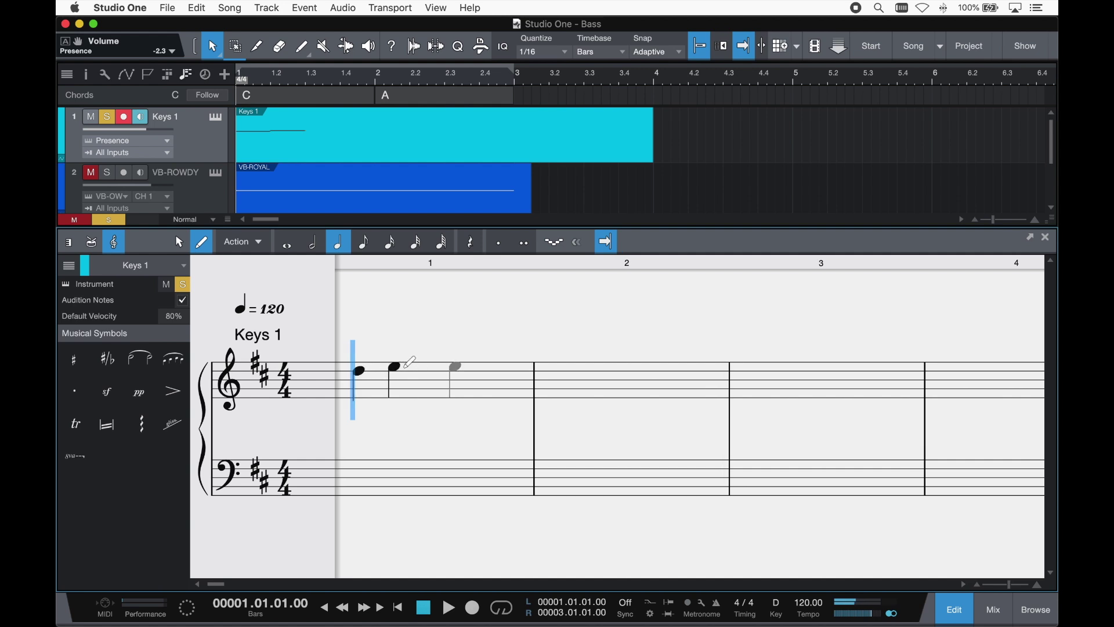
click(470, 243)
click(437, 360)
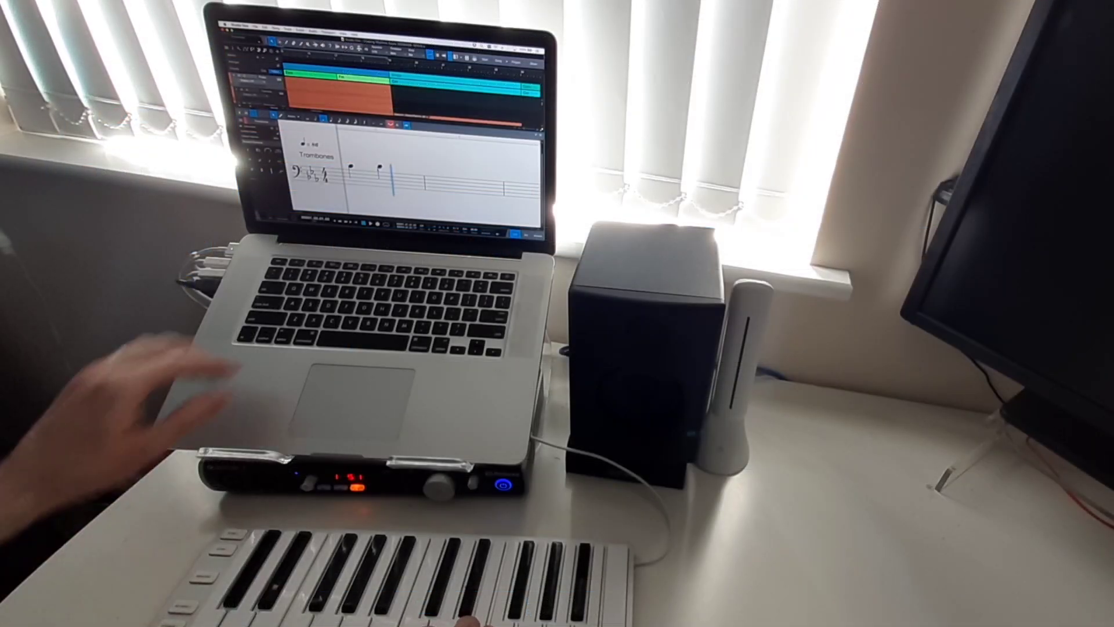
Step-enter a flatted note and further eighth notes, then two half notes in the next bar.
key(a)
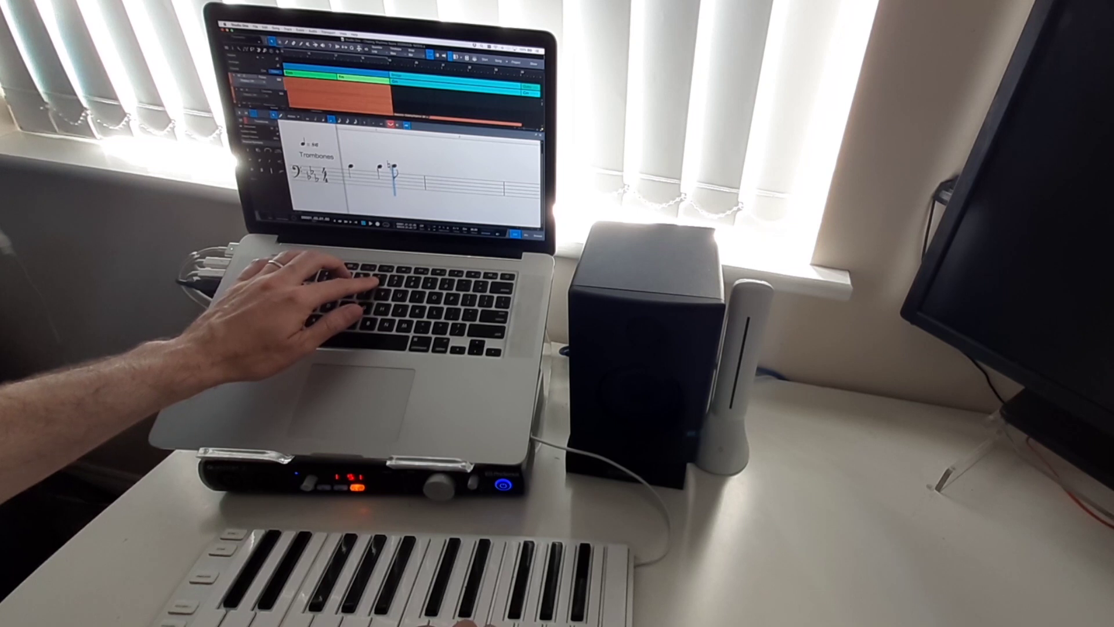
key(a)
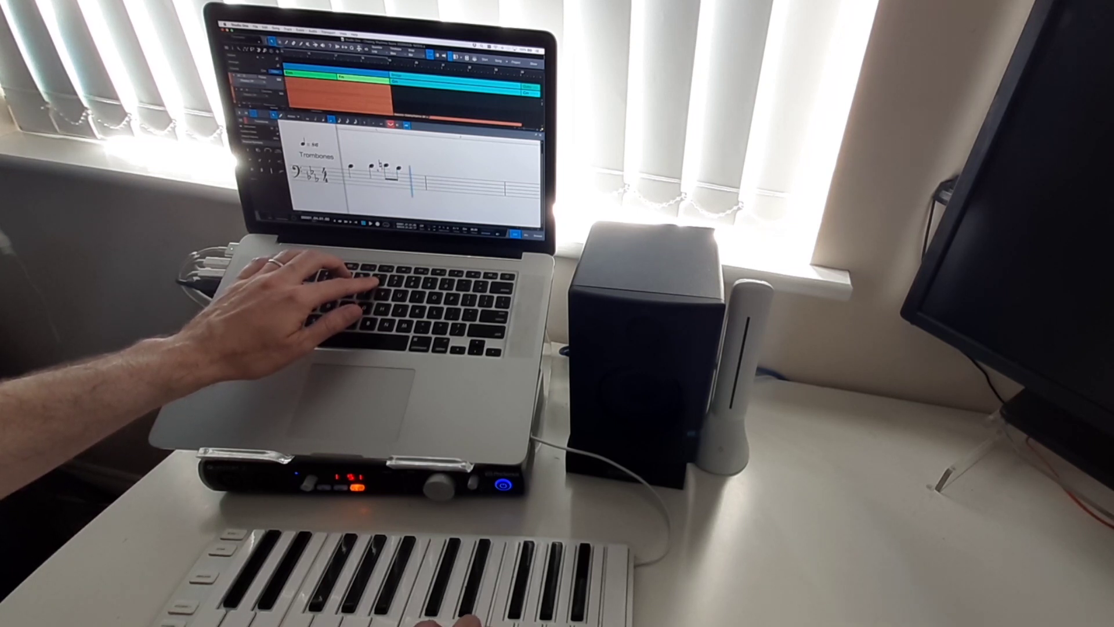
key(a)
key(a)
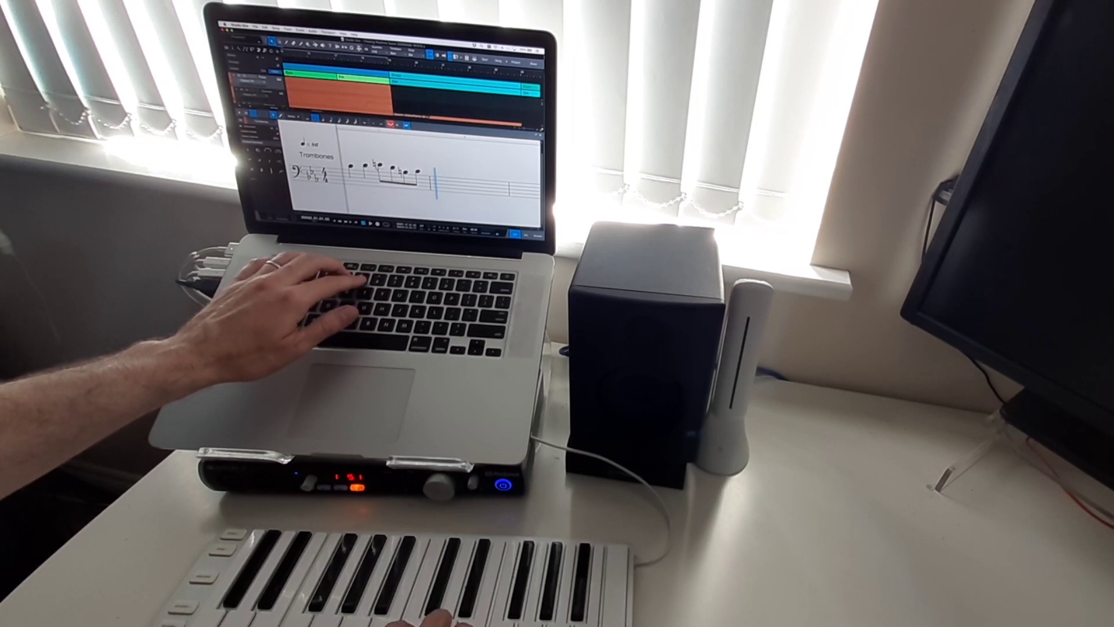
key(a)
key(a)
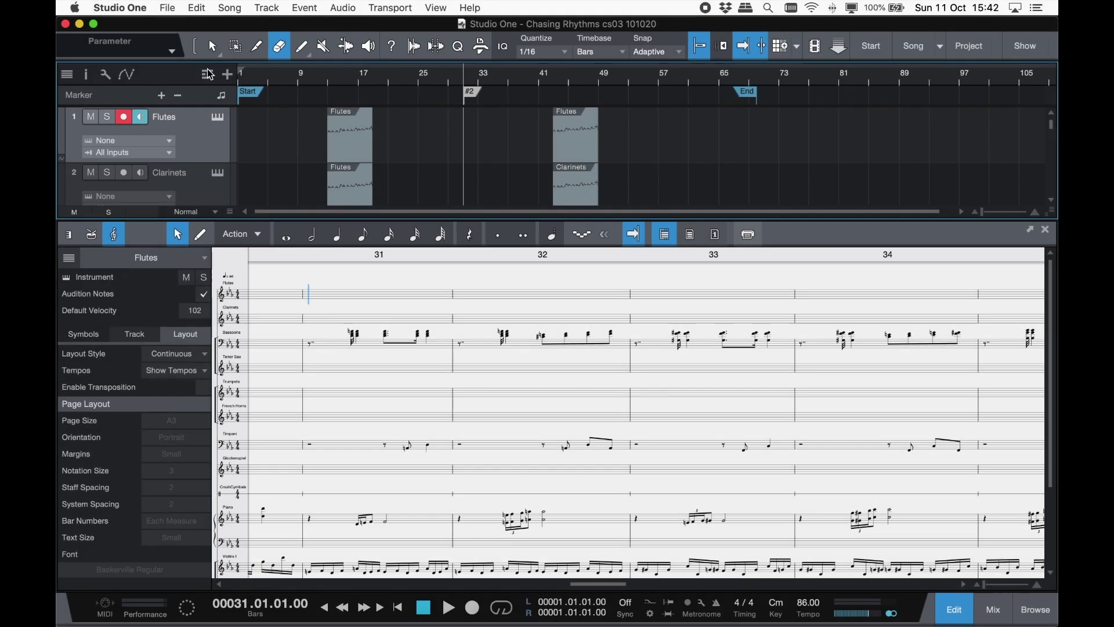
Enable the Signature lane in the arrangement ruler.
click(208, 74)
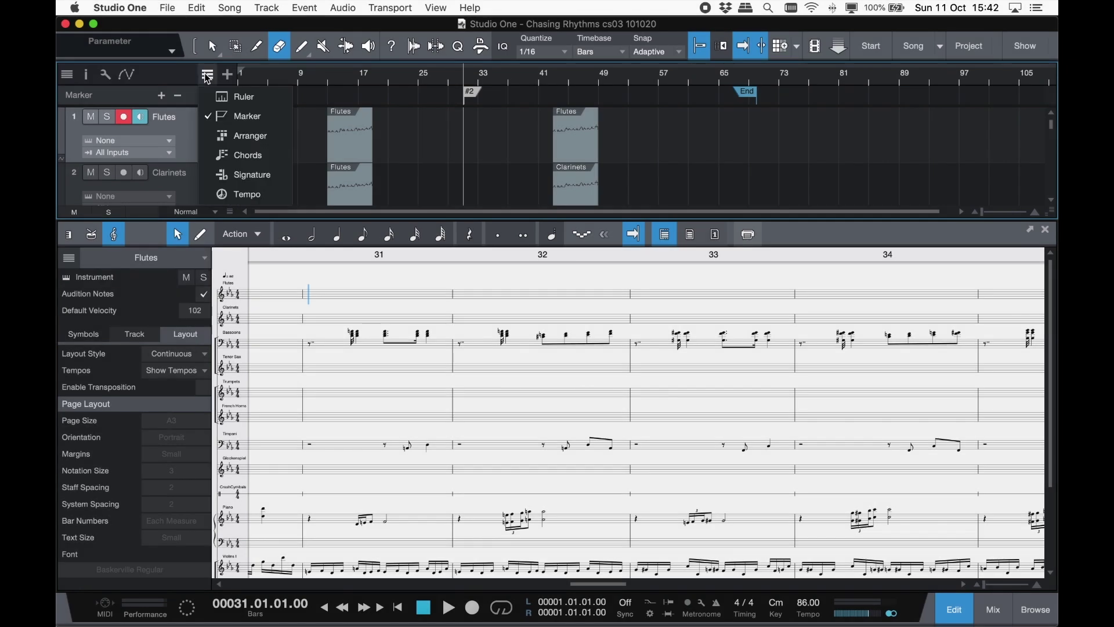
click(244, 174)
key(1)
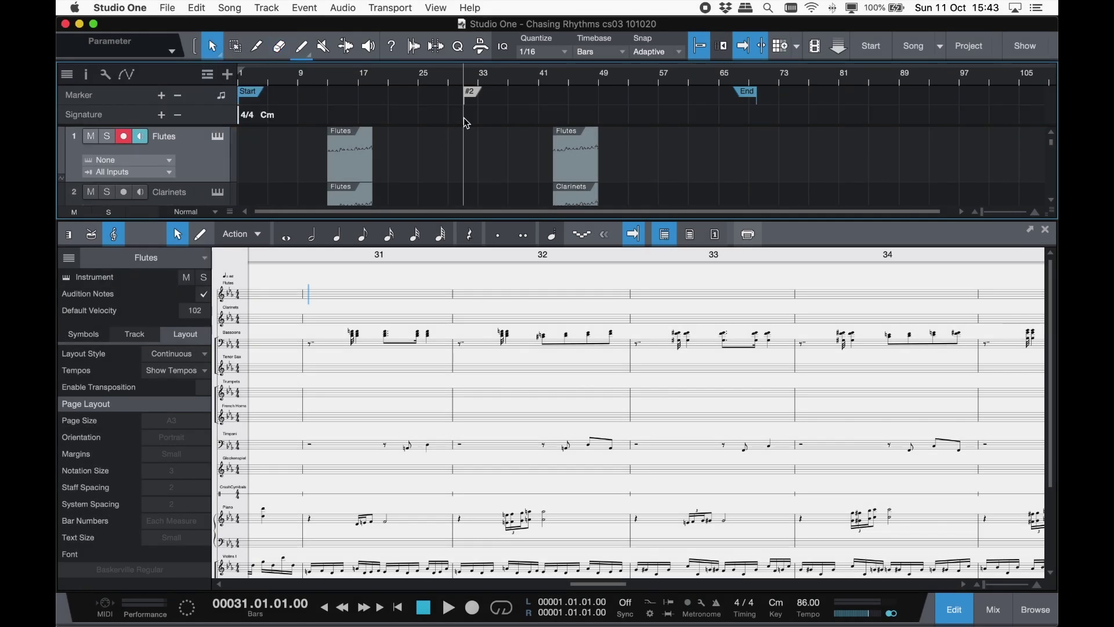
Insert a key signature change to D minor (Dm) on the Signature lane.
right_click(467, 123)
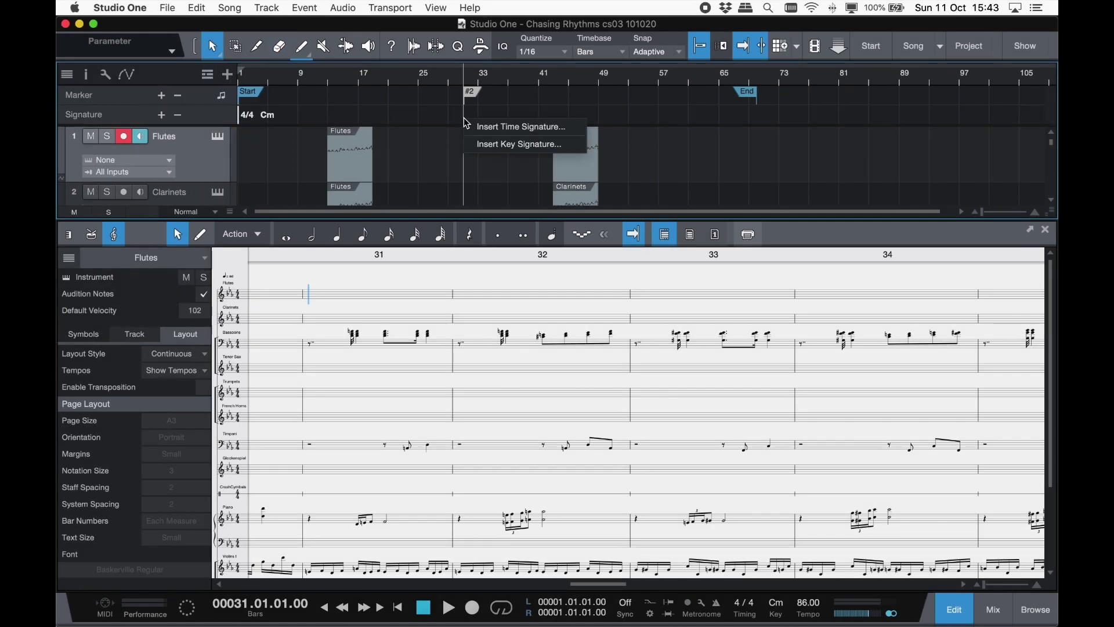
click(485, 143)
click(535, 180)
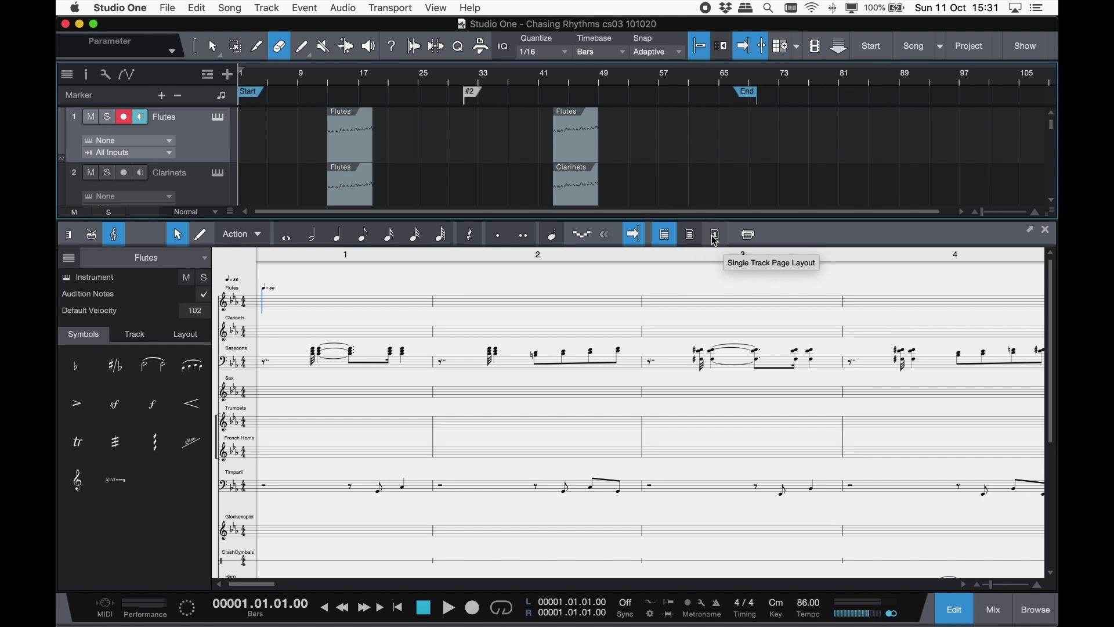
Show the Clarinets part in Single Track Page Layout and open the Print dialog's PDF options.
click(717, 239)
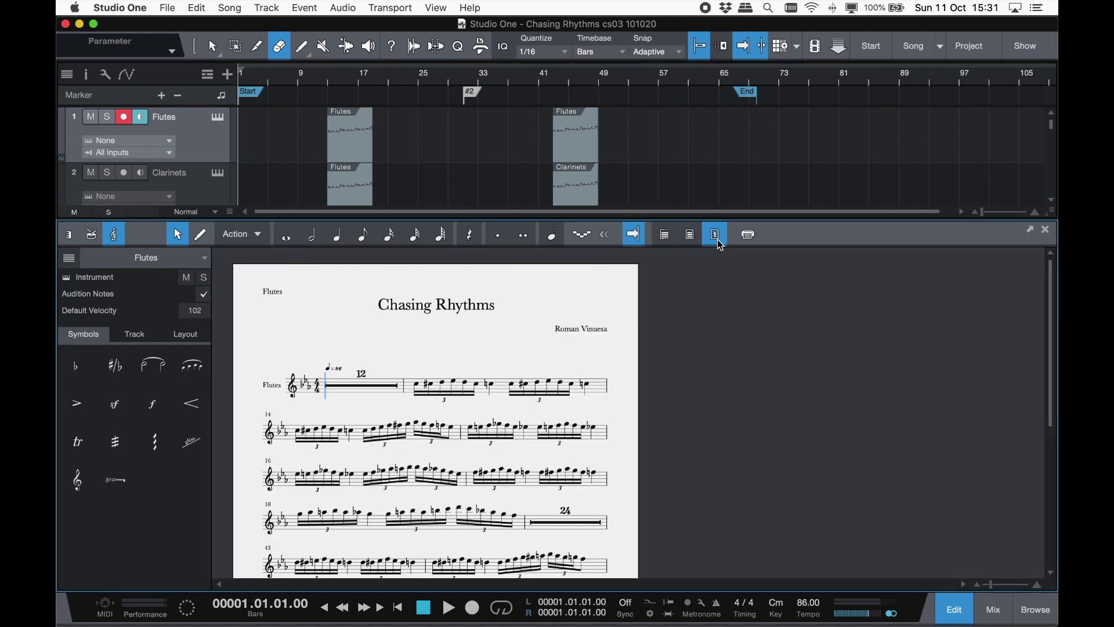
key(Down)
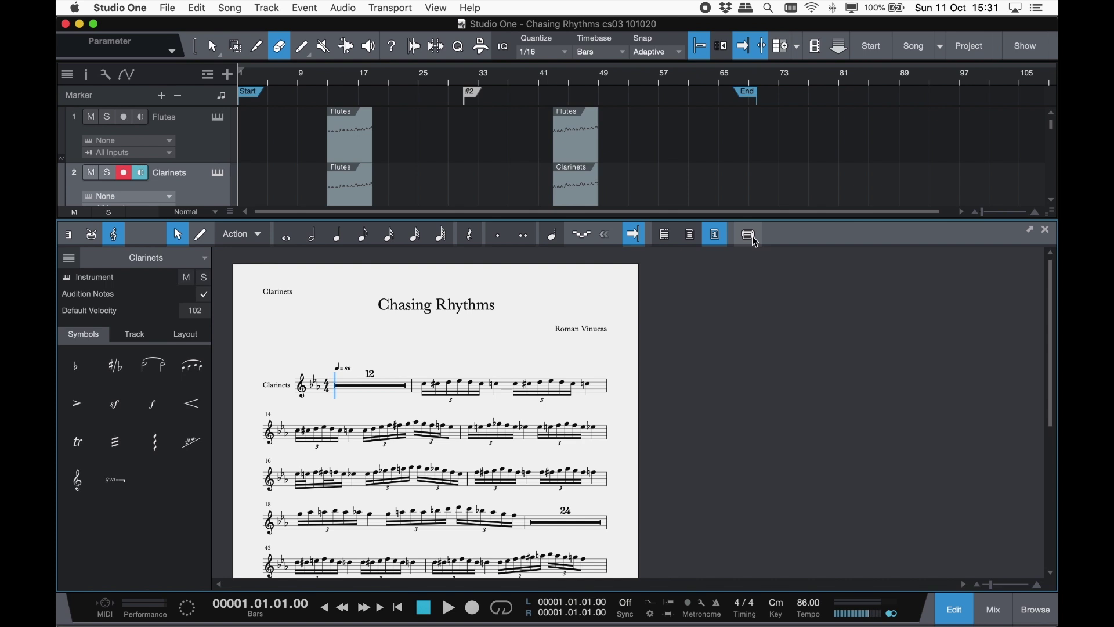
click(749, 235)
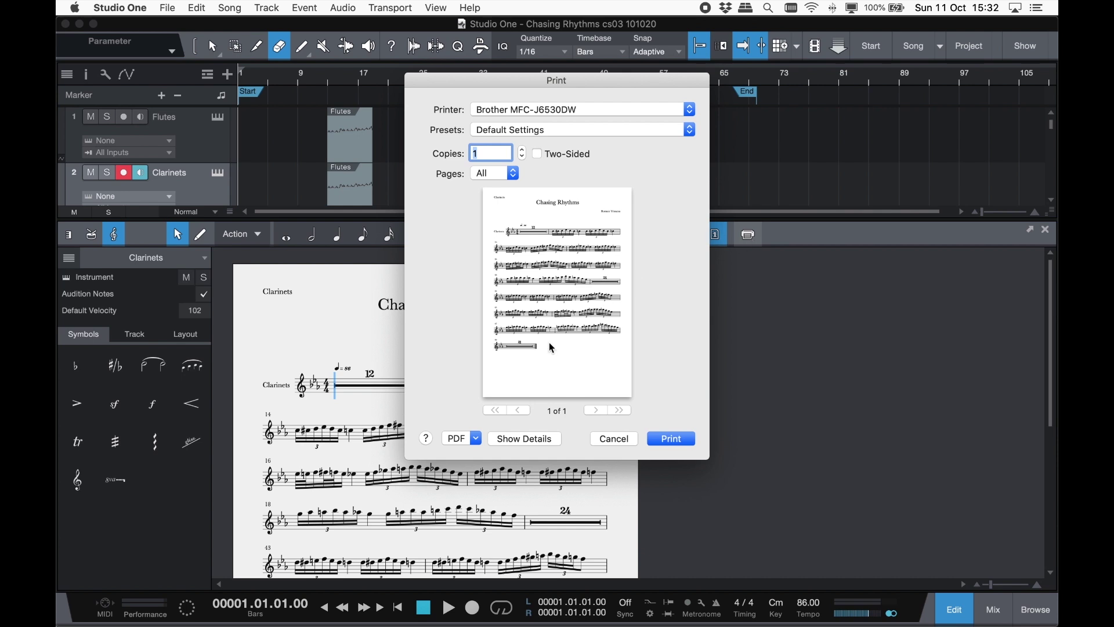
click(476, 439)
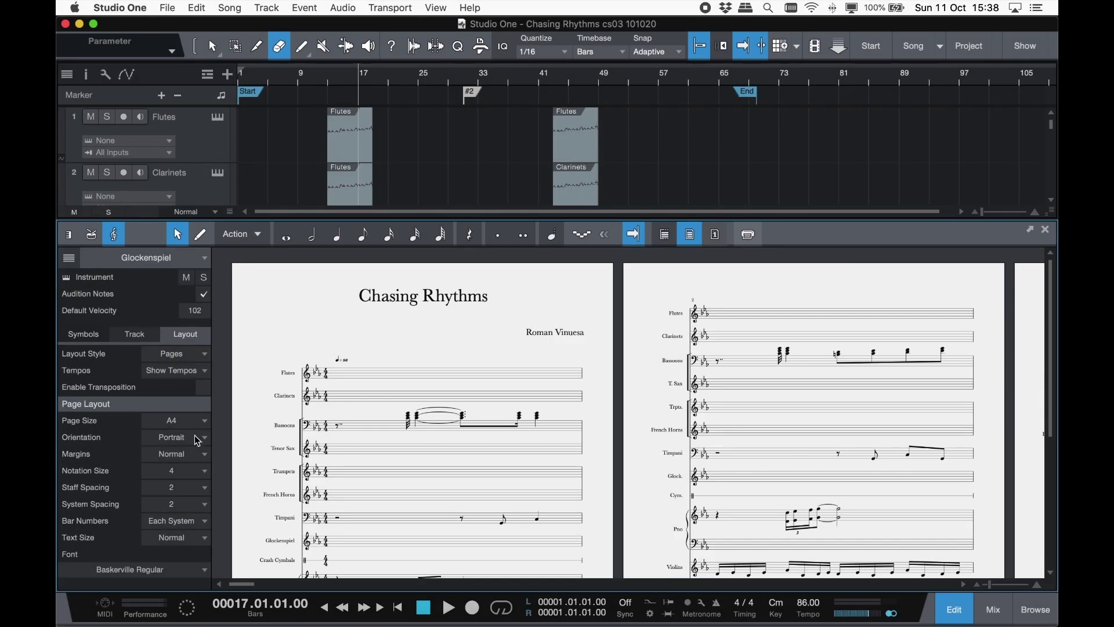
Change the full-score page margins from Normal to Small.
click(191, 457)
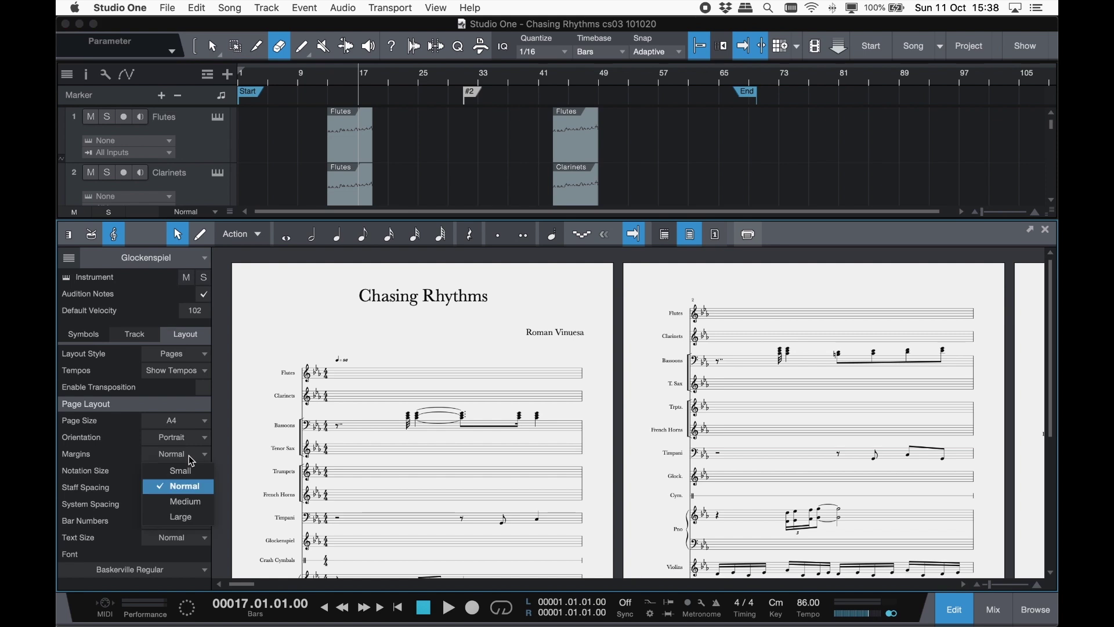
click(193, 471)
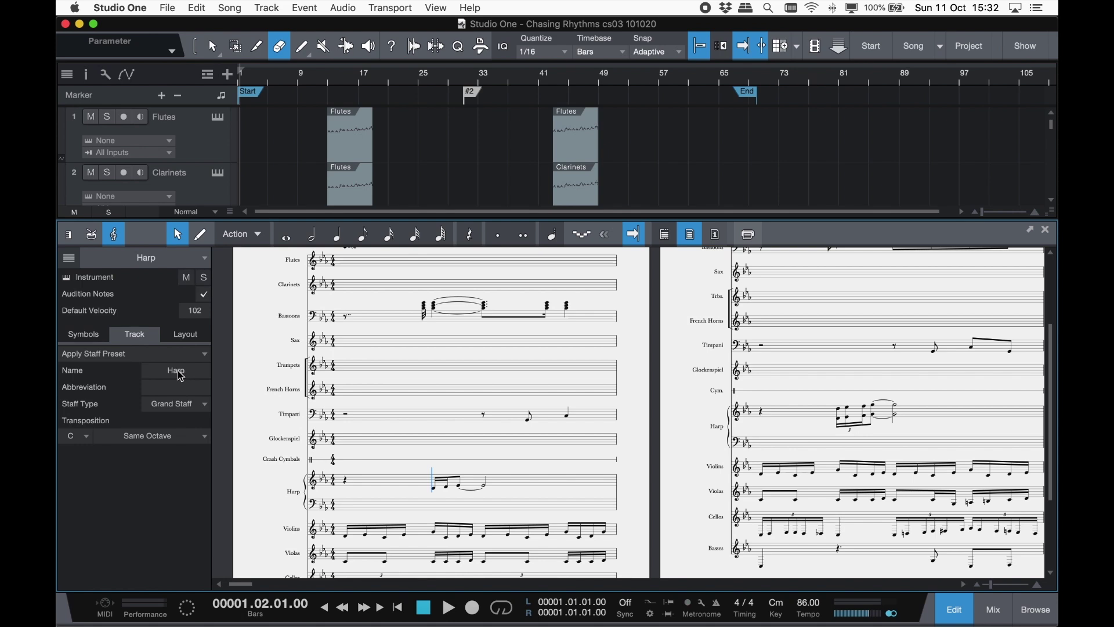
Rename the Harp staff to Piano with the abbreviation Pno.
double_click(179, 371)
text(P)
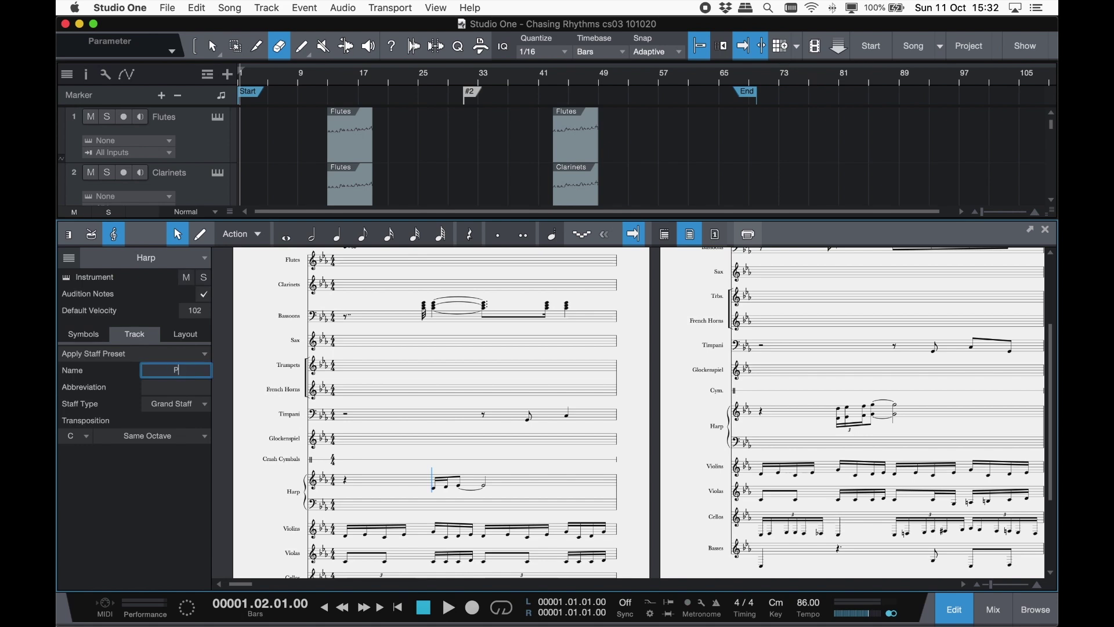
text(iano)
key(Return)
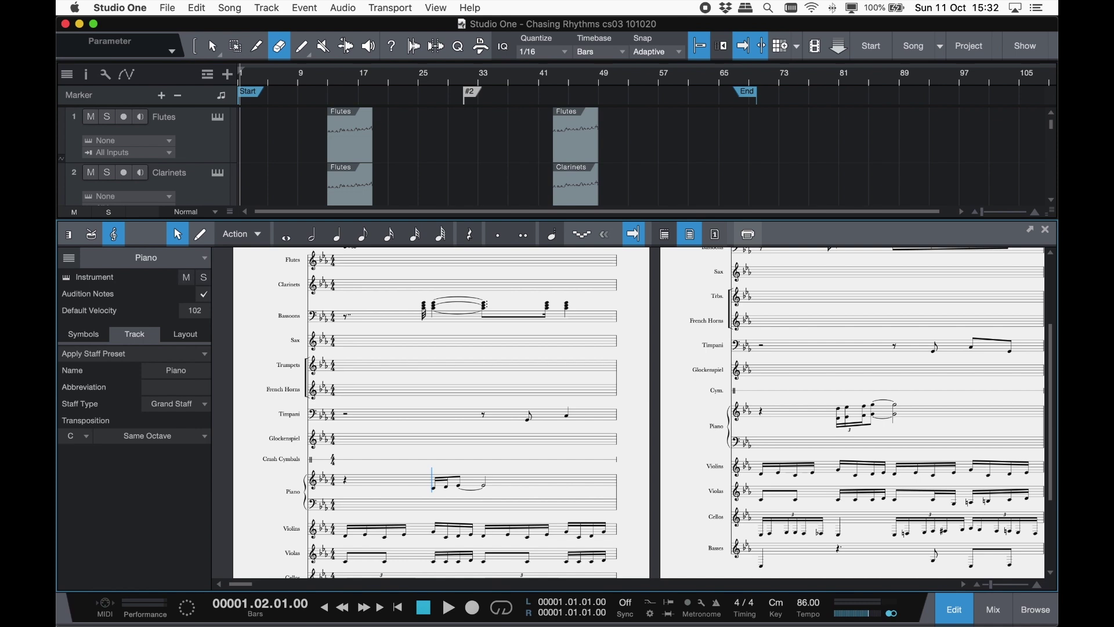
double_click(186, 389)
text(Pno)
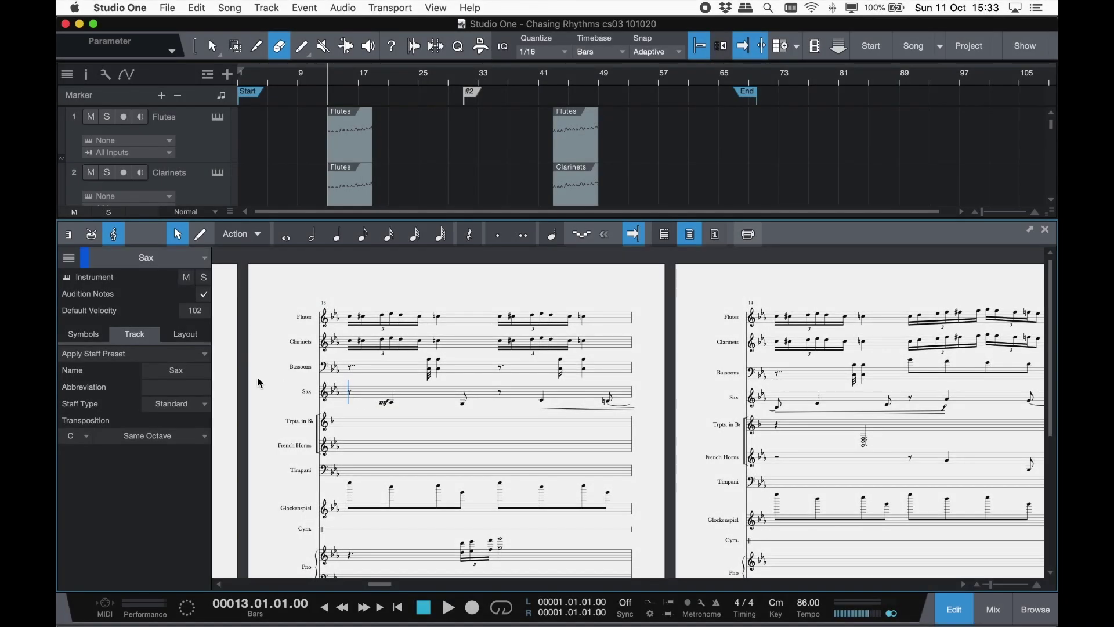
Apply the Alto Sax staff preset to the Sax staff.
click(205, 354)
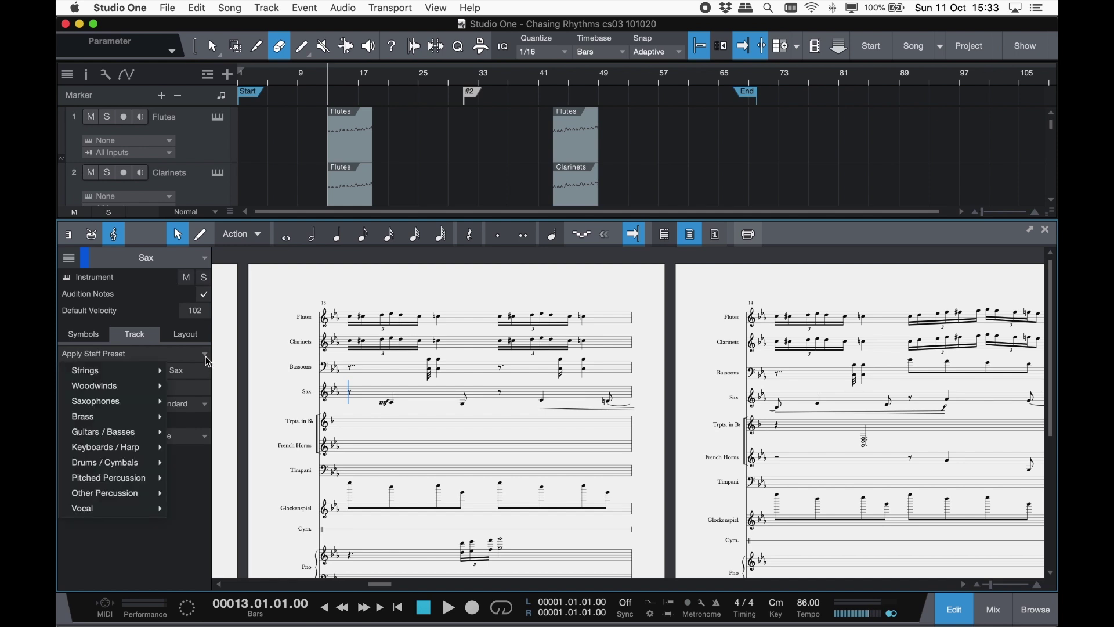
mouse_move(116, 406)
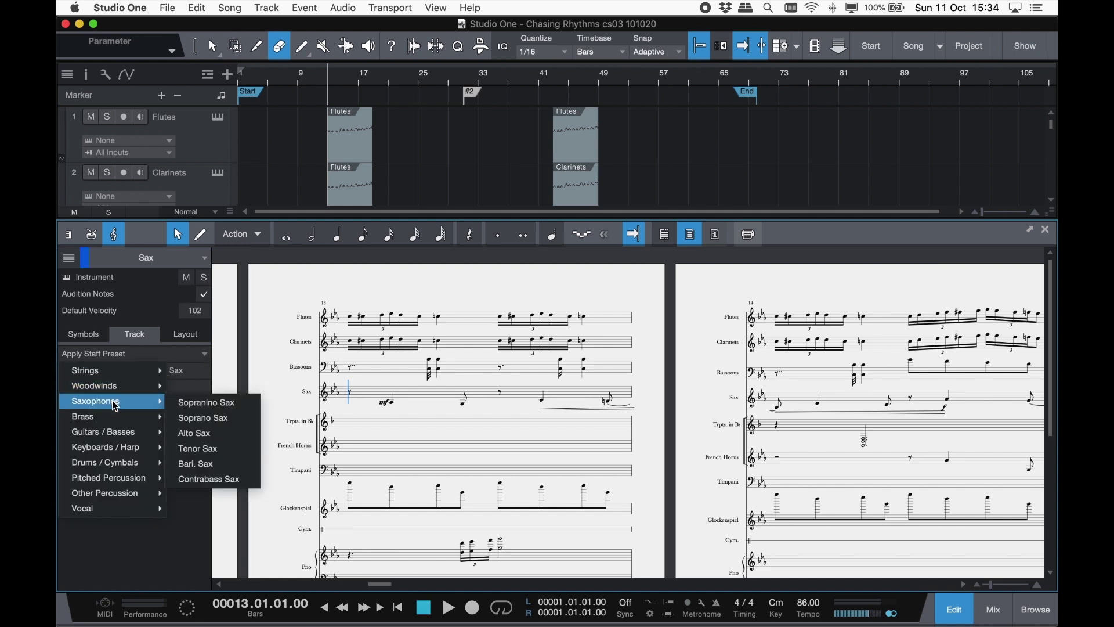
click(216, 437)
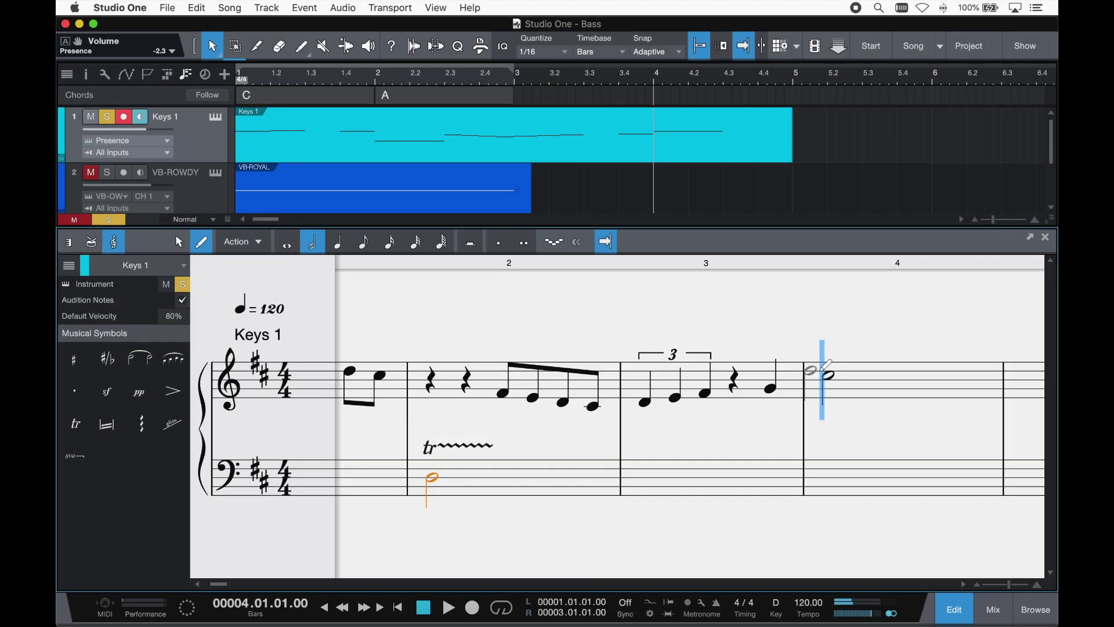
Add two notes to the bar 4 chord and place an arpeggio sign before it.
click(834, 362)
click(832, 358)
click(137, 430)
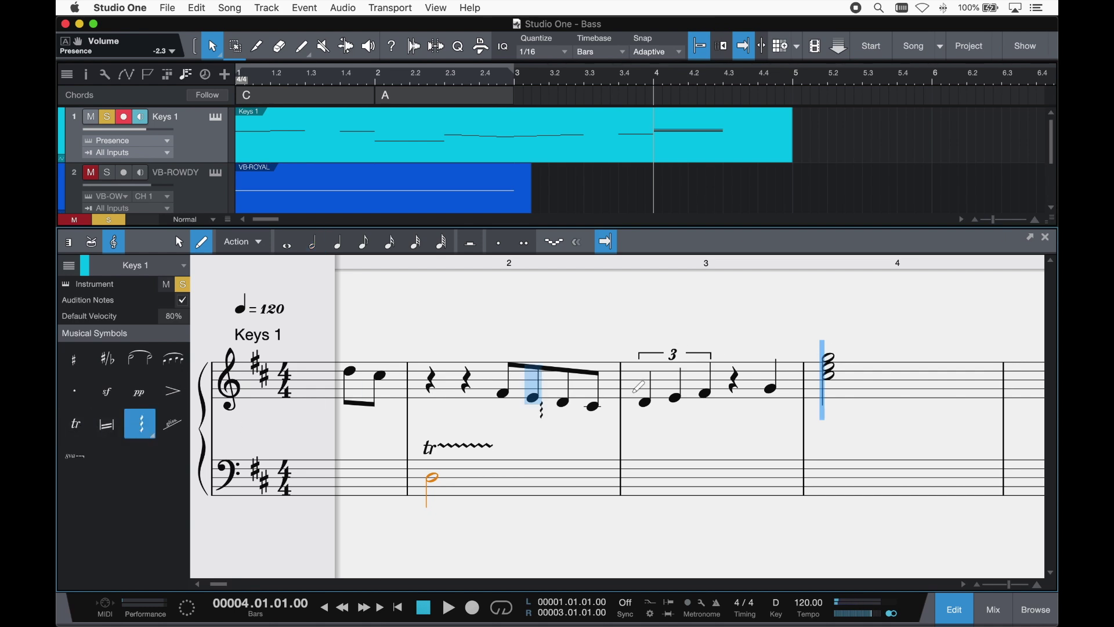
click(827, 371)
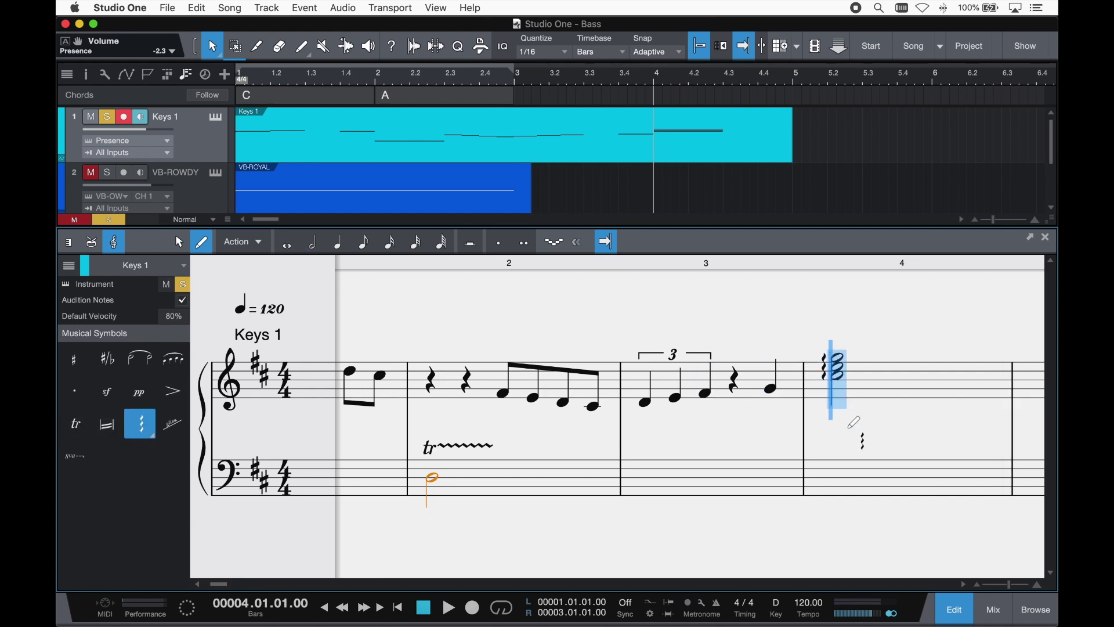
key(1)
click(754, 486)
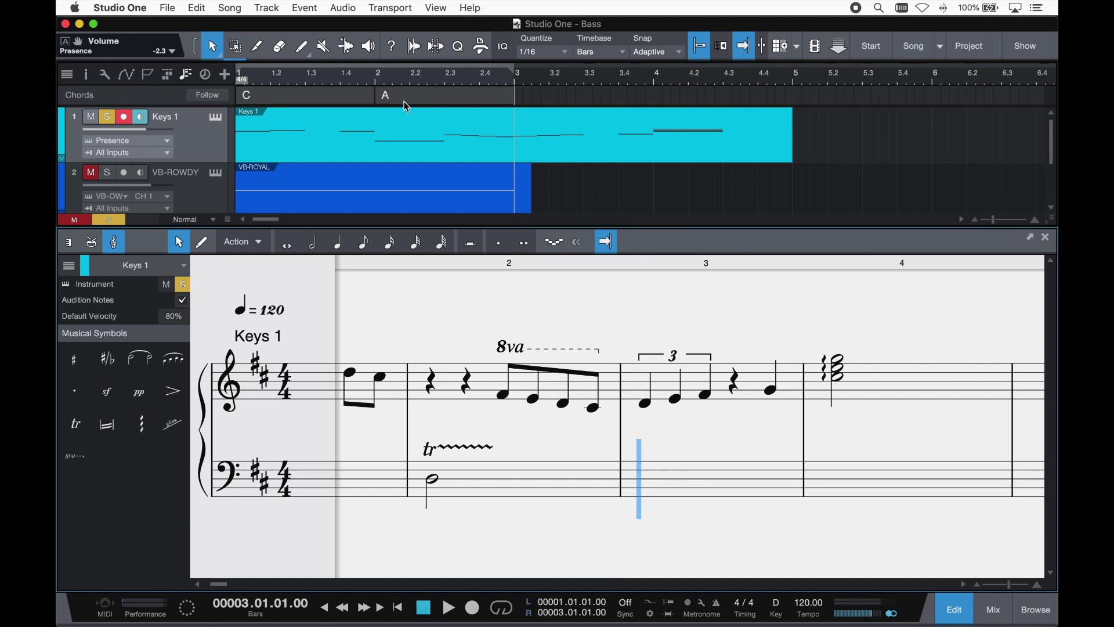
Send the Bass song to Notion from the Song menu.
click(231, 7)
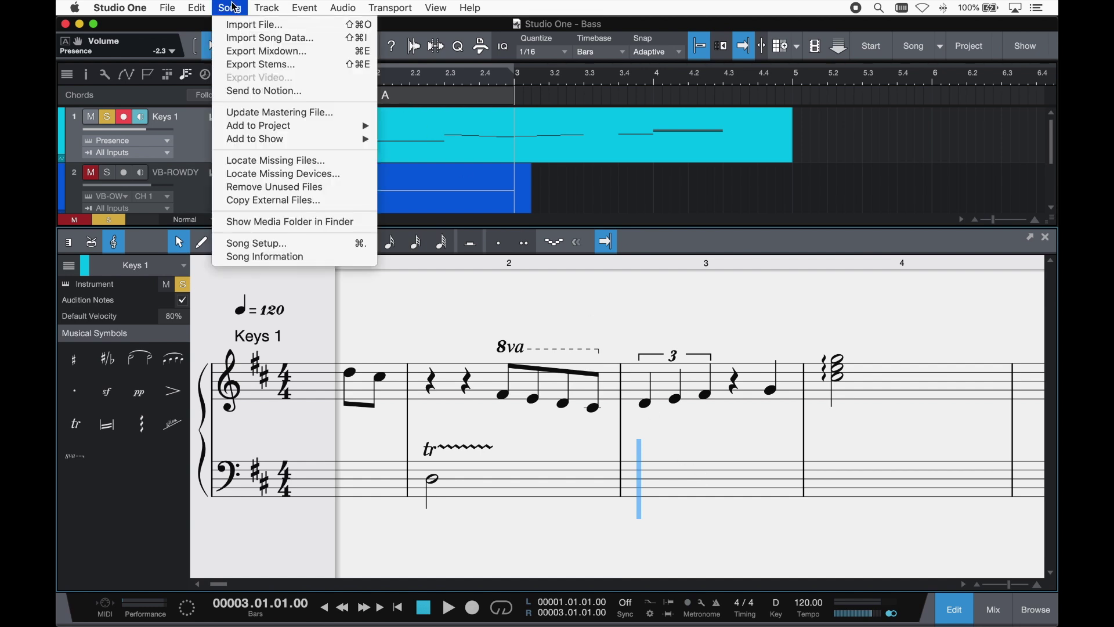
click(333, 91)
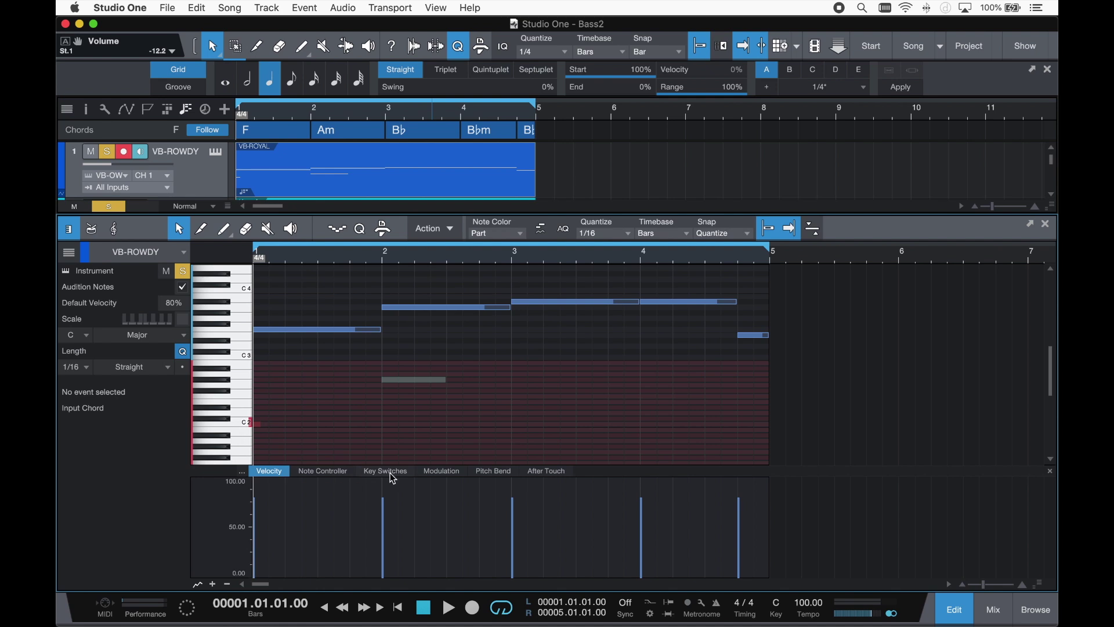
Show the key switch lane and inspect the St-Phrase 1 key switch event.
click(385, 470)
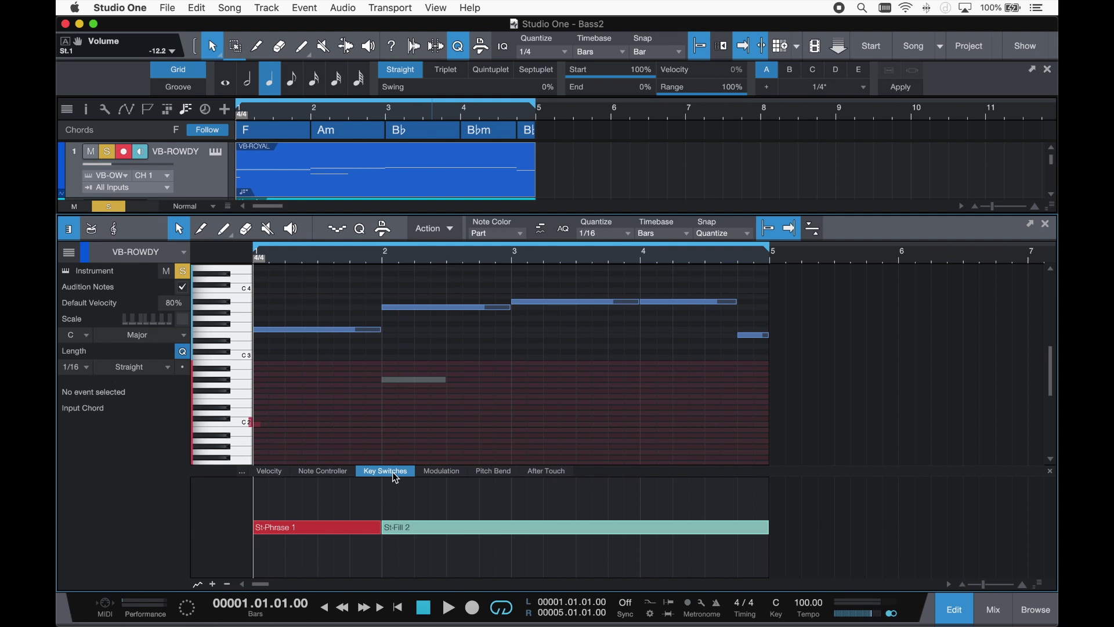
click(441, 365)
click(443, 370)
click(443, 370)
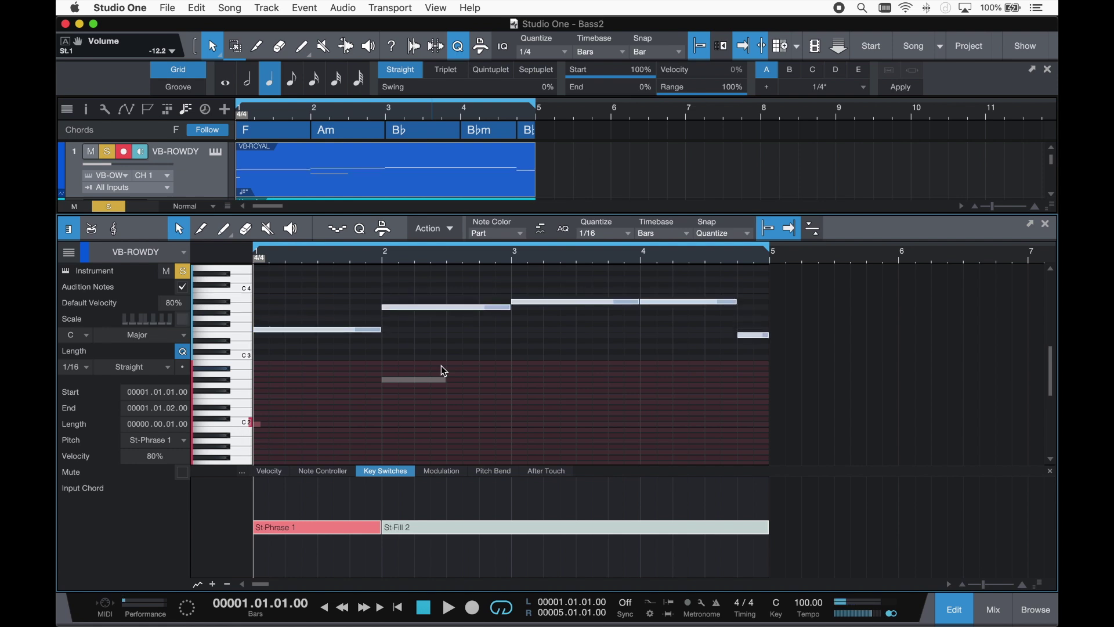
click(443, 371)
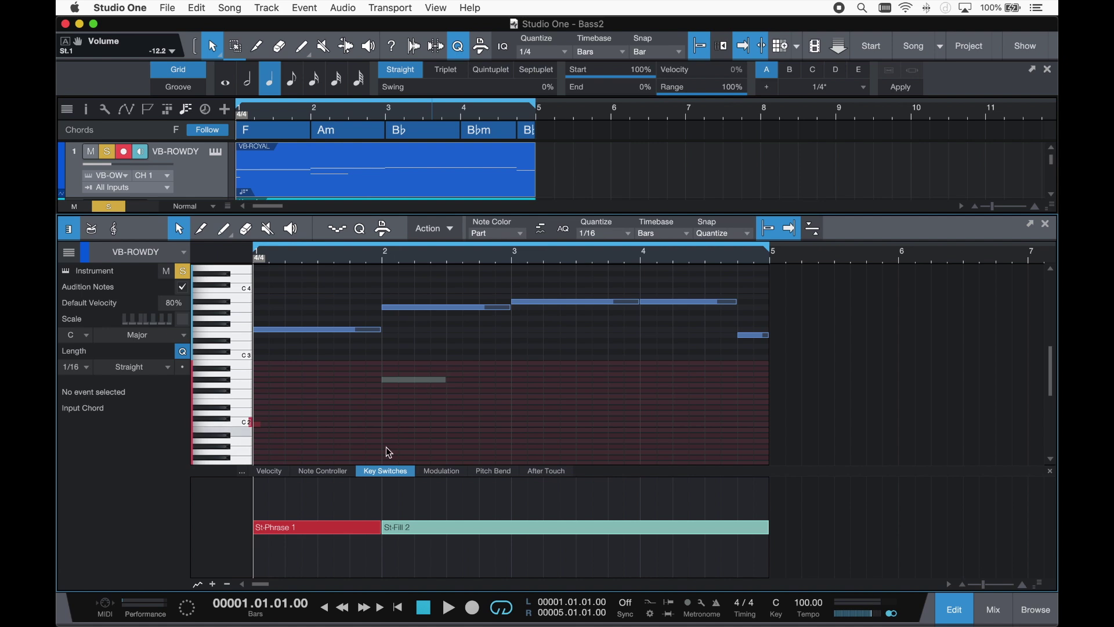
Audition the Rowdy instrument's C3 key, then draw a short C2 key-switch note at bar 3.
double_click(410, 528)
click(693, 290)
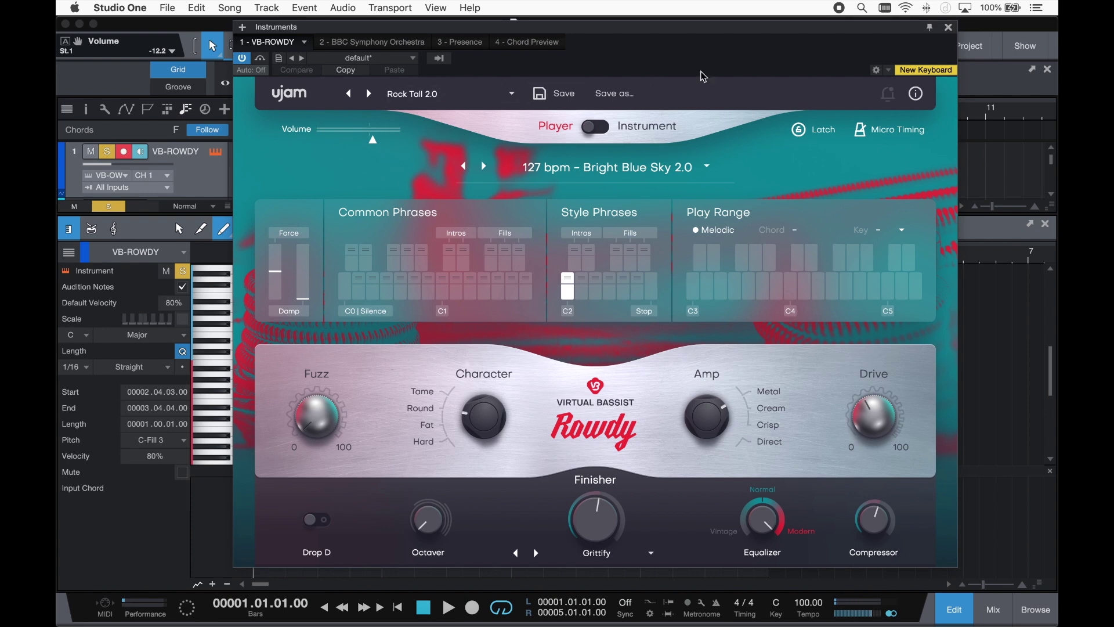
key(super+w)
drag(515, 423, 529, 424)
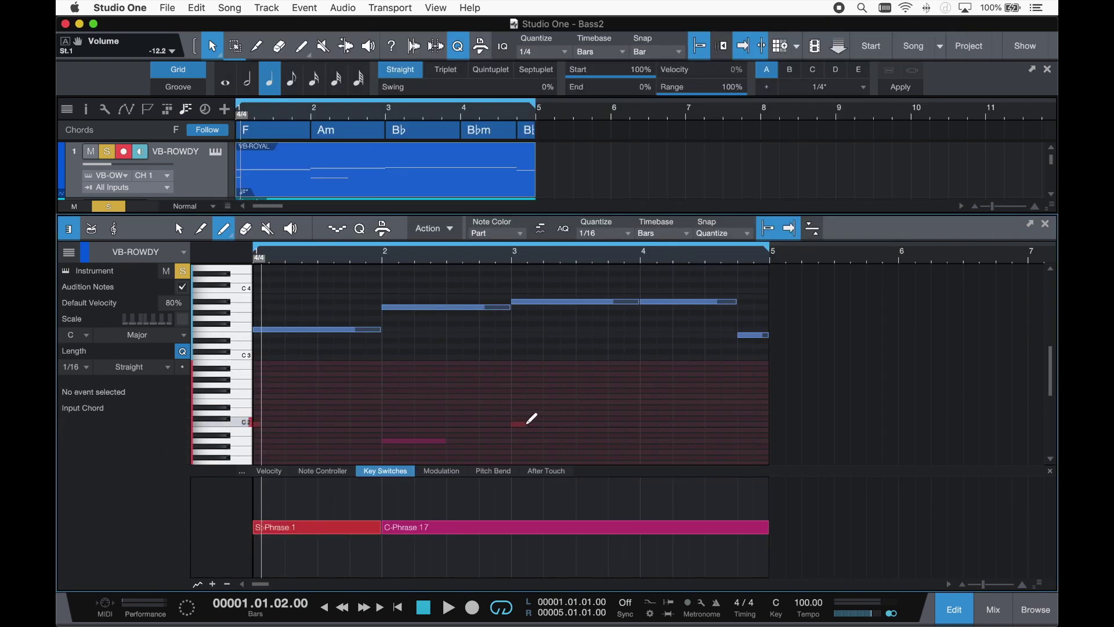
click(521, 426)
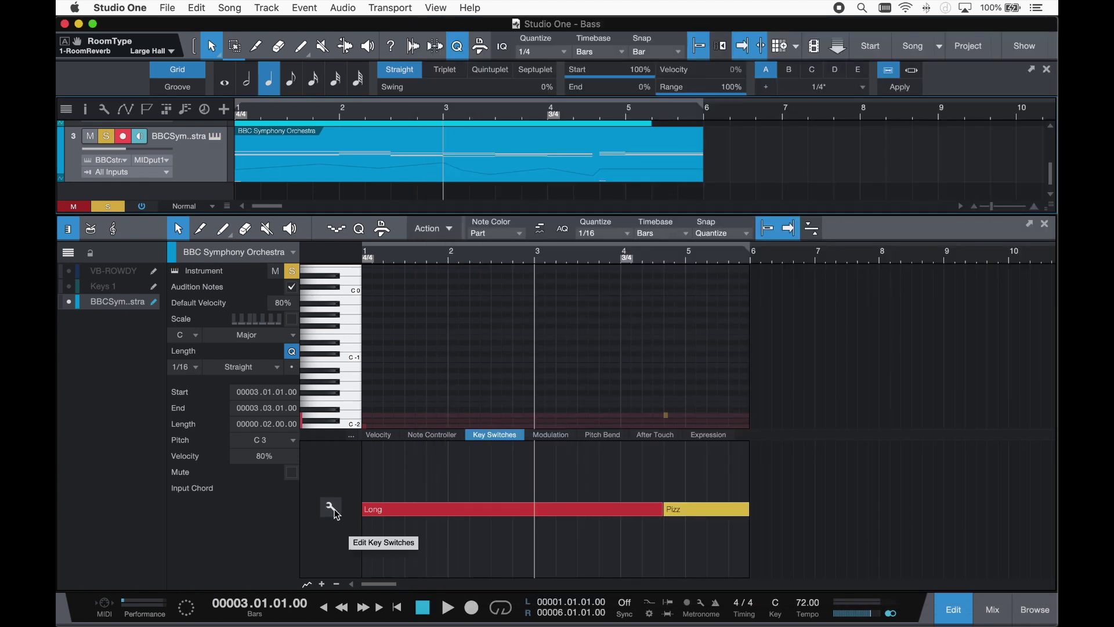
Add a Tremolo key switch on D# -2 to the key switch list.
click(331, 508)
double_click(632, 270)
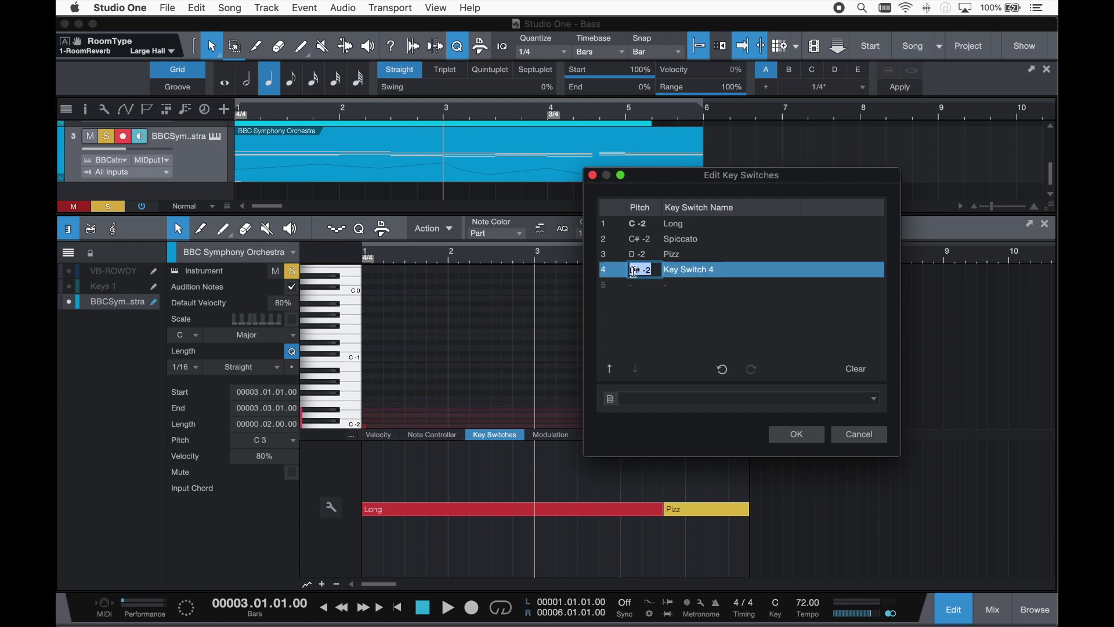
text(D#-2)
key(Tab)
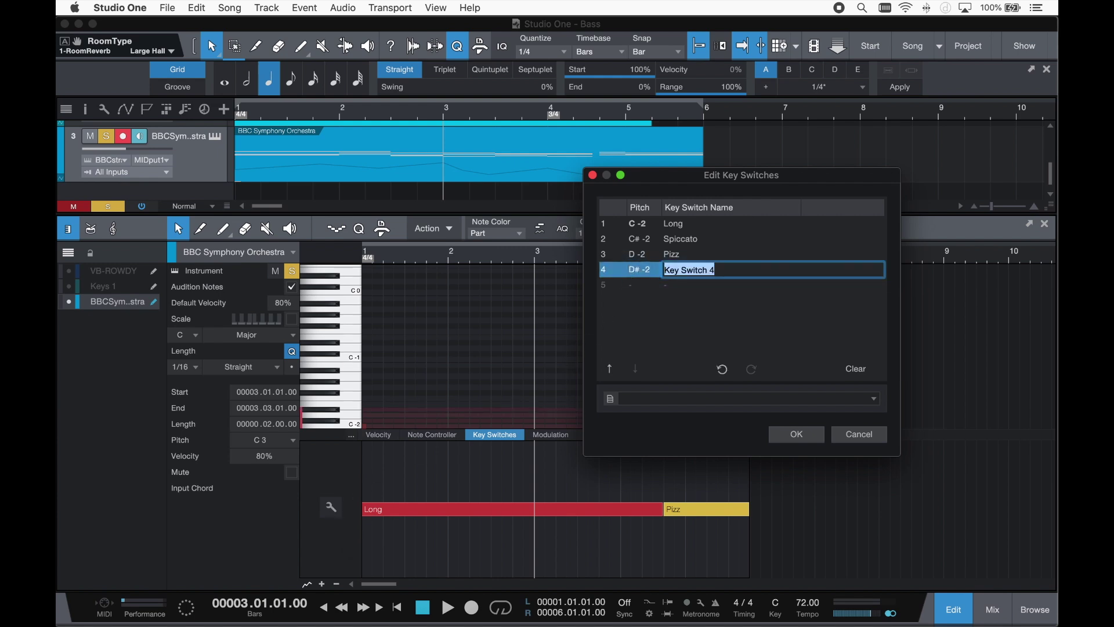
text(Tremolo)
key(Return)
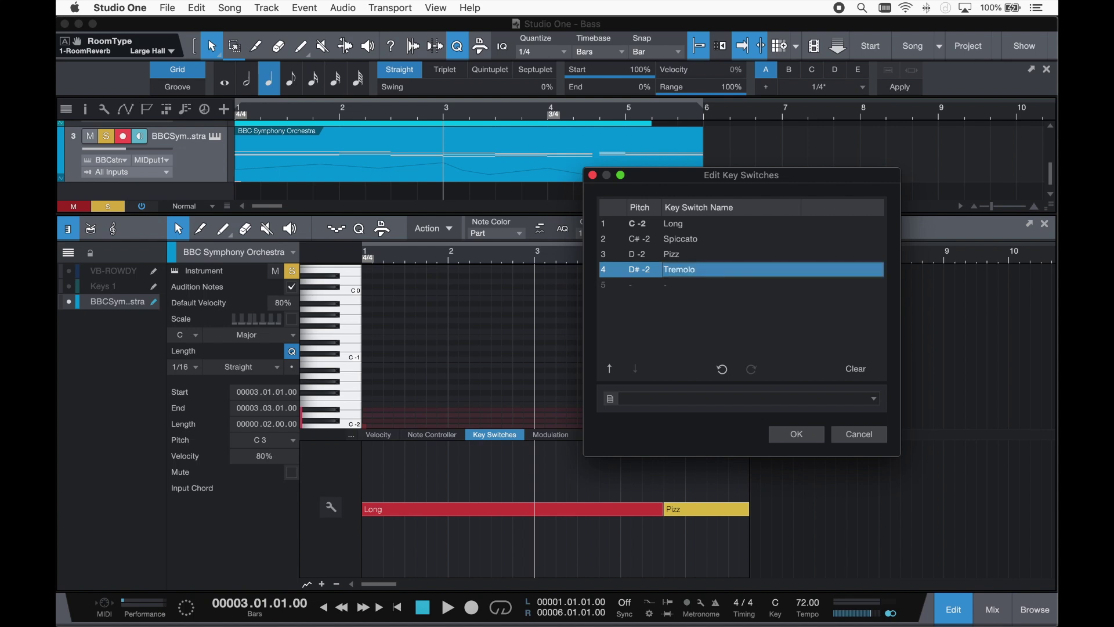
click(796, 435)
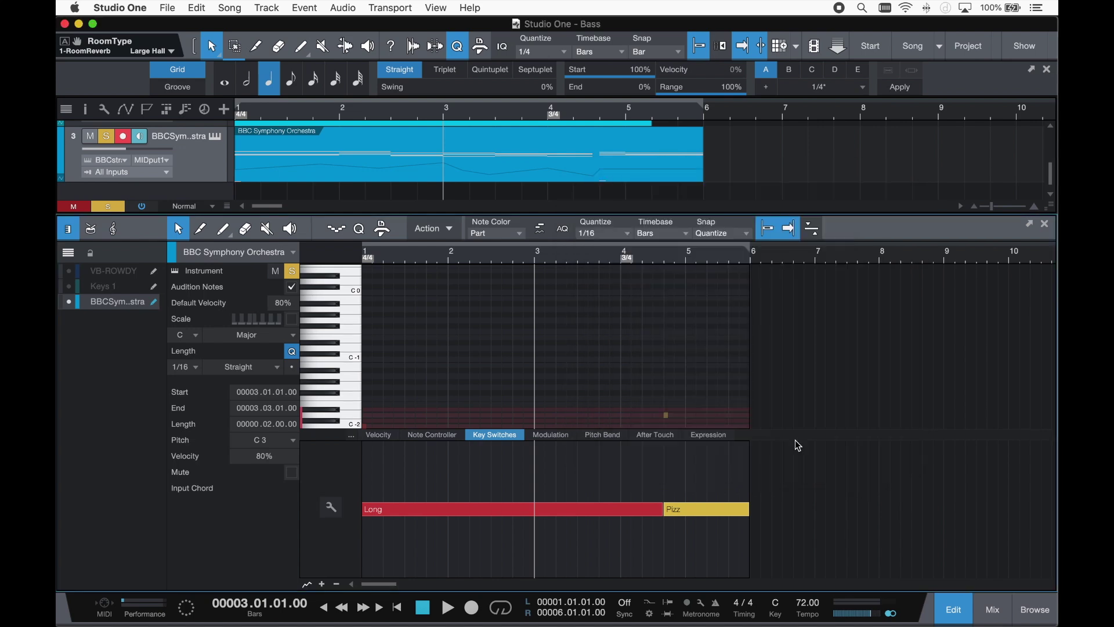
Paint a Tremolo key switch at bar 3 and play the violin part from the start.
key(5)
click(537, 508)
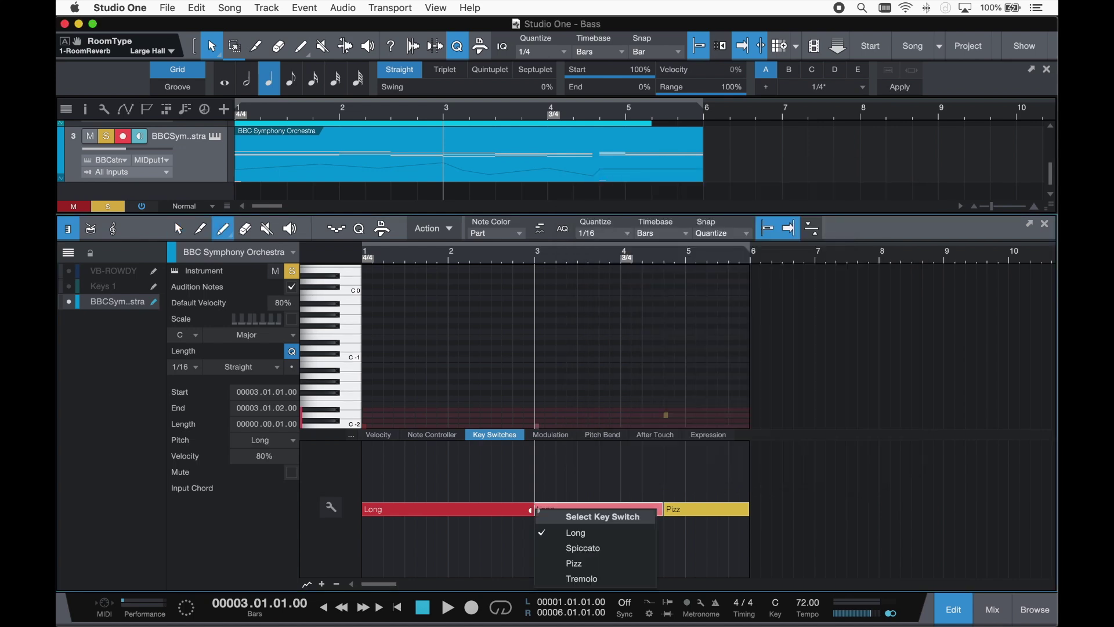
click(599, 576)
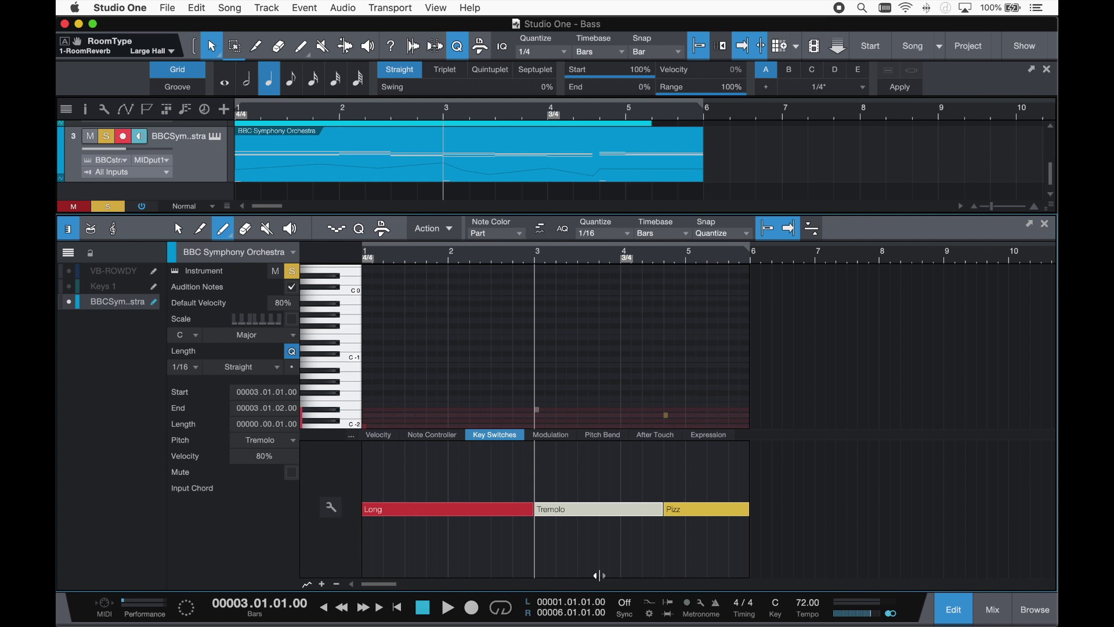
click(398, 607)
key(space)
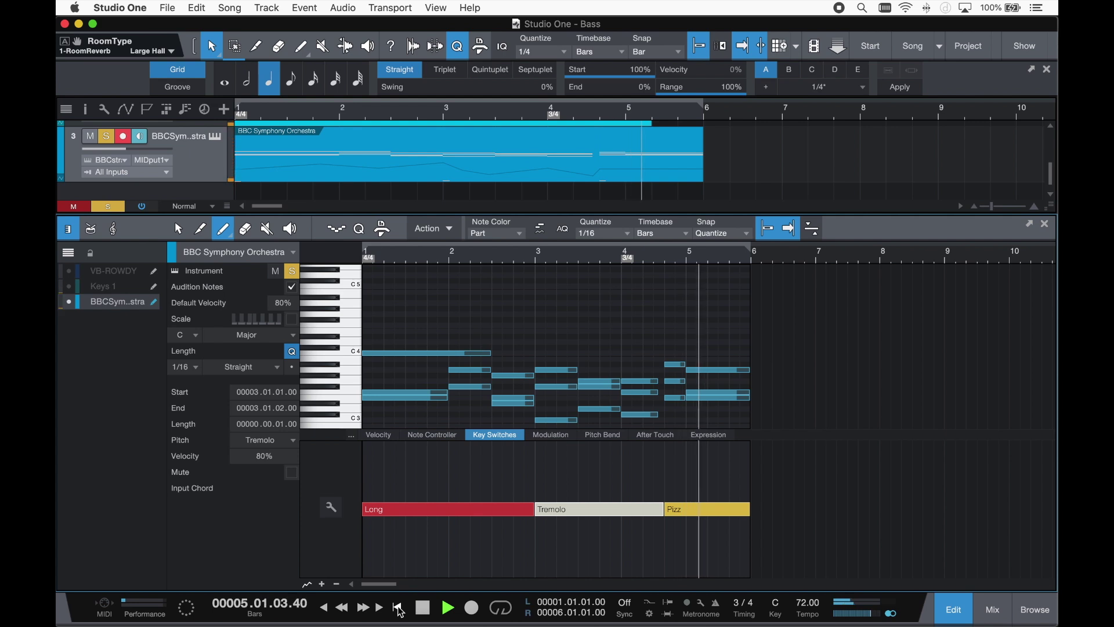
click(430, 608)
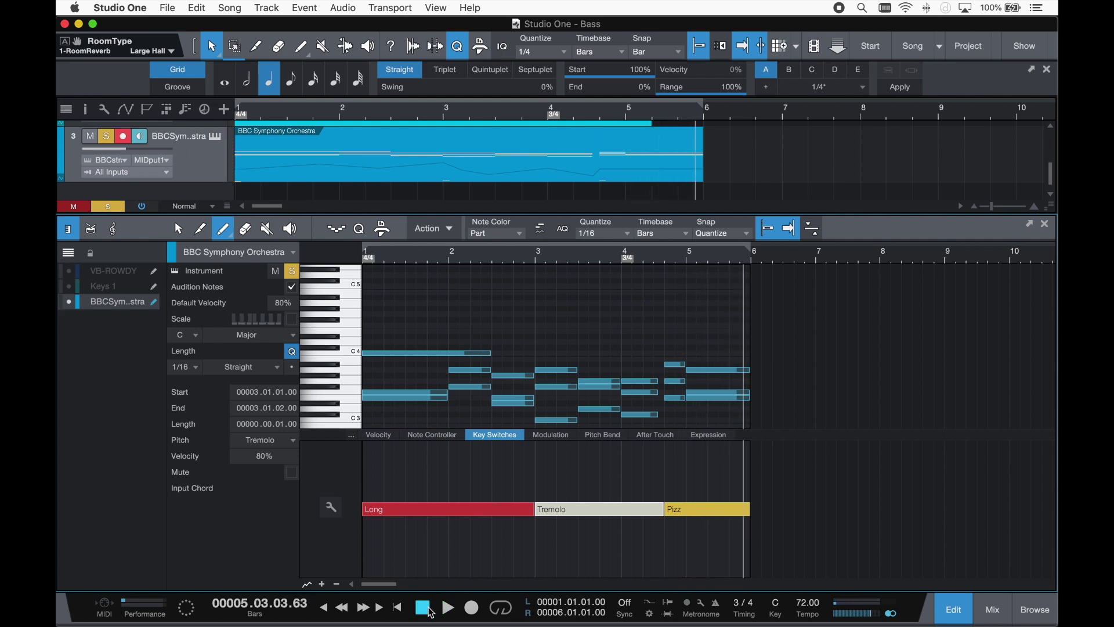
Store the violins' Instrument+FX preset as 'BBCSO Vlns1' in the 'CS BBCSO' subfolder.
click(216, 135)
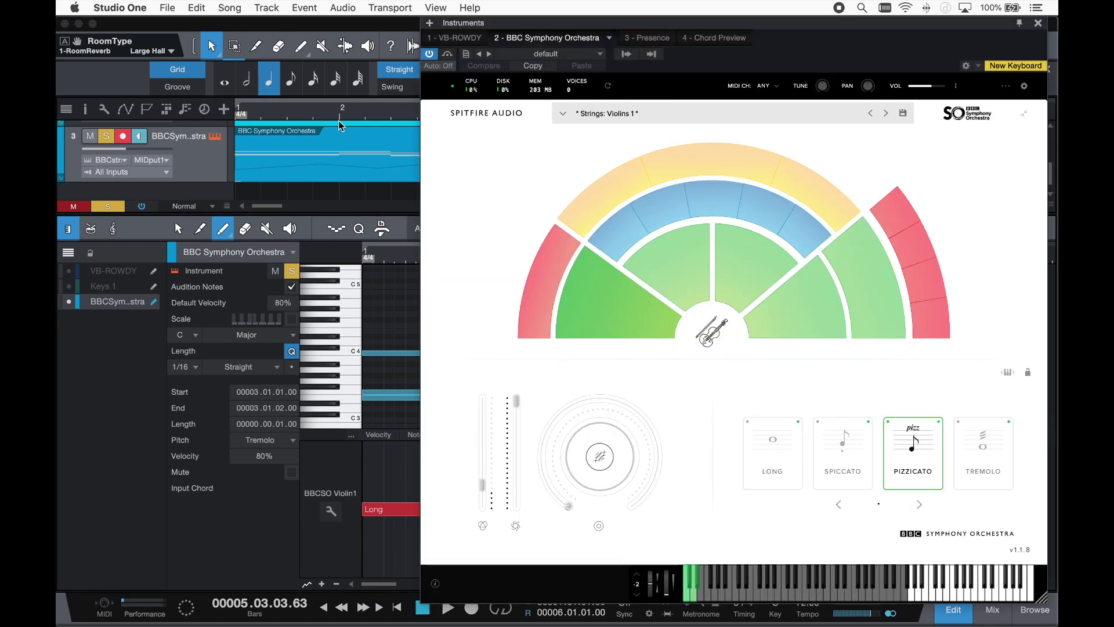
click(466, 54)
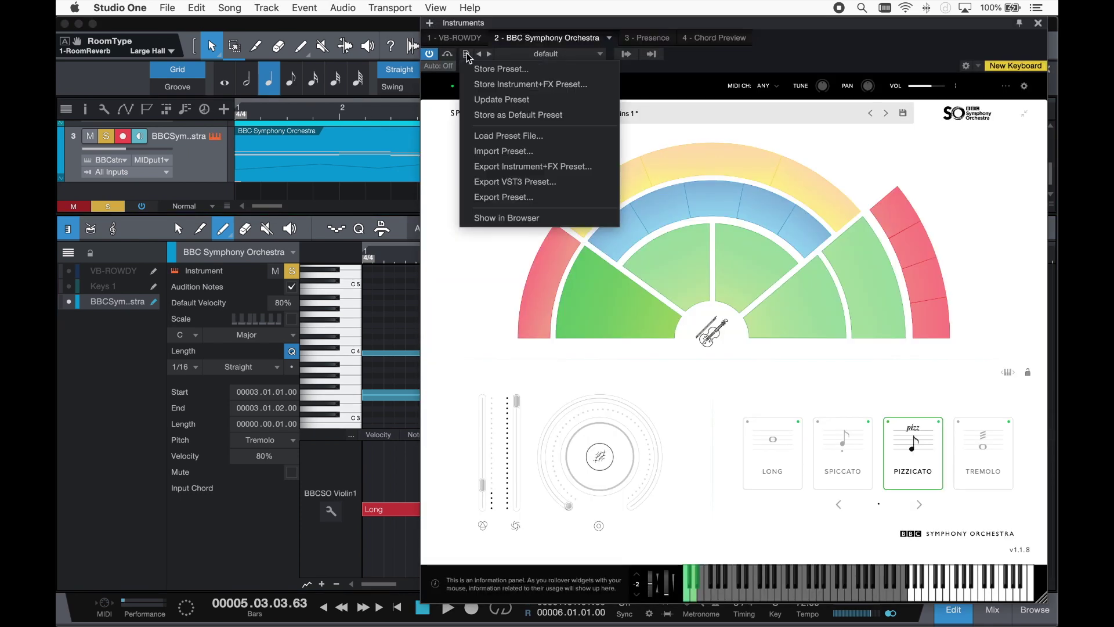
click(556, 85)
text(BBCSO V)
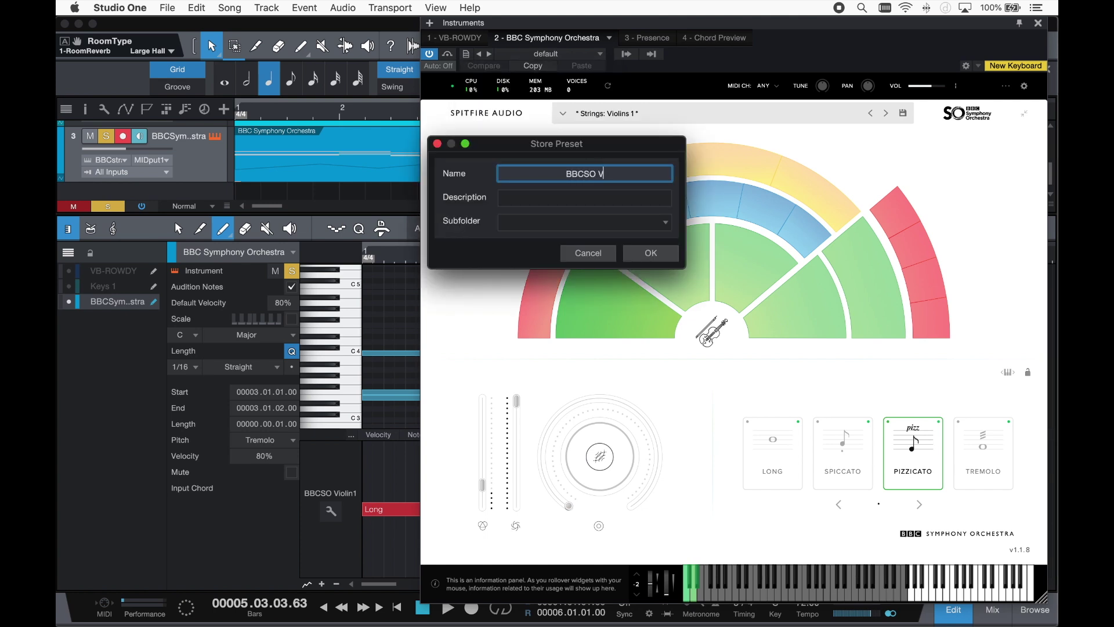
text(lns1)
key(Tab)
text(CS)
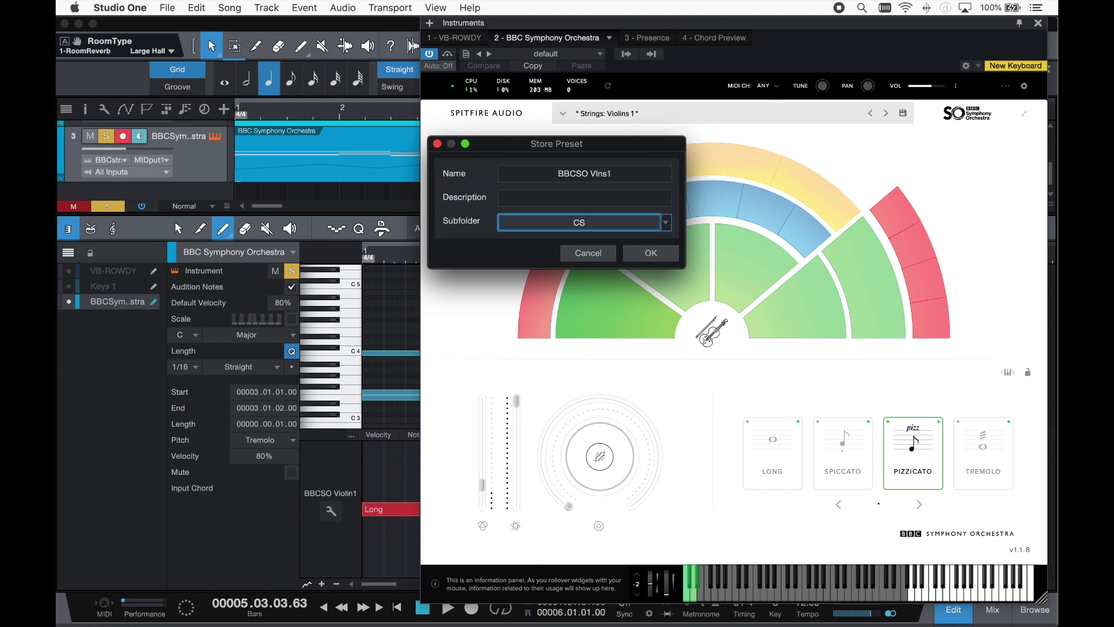
text( BBCSO)
click(651, 252)
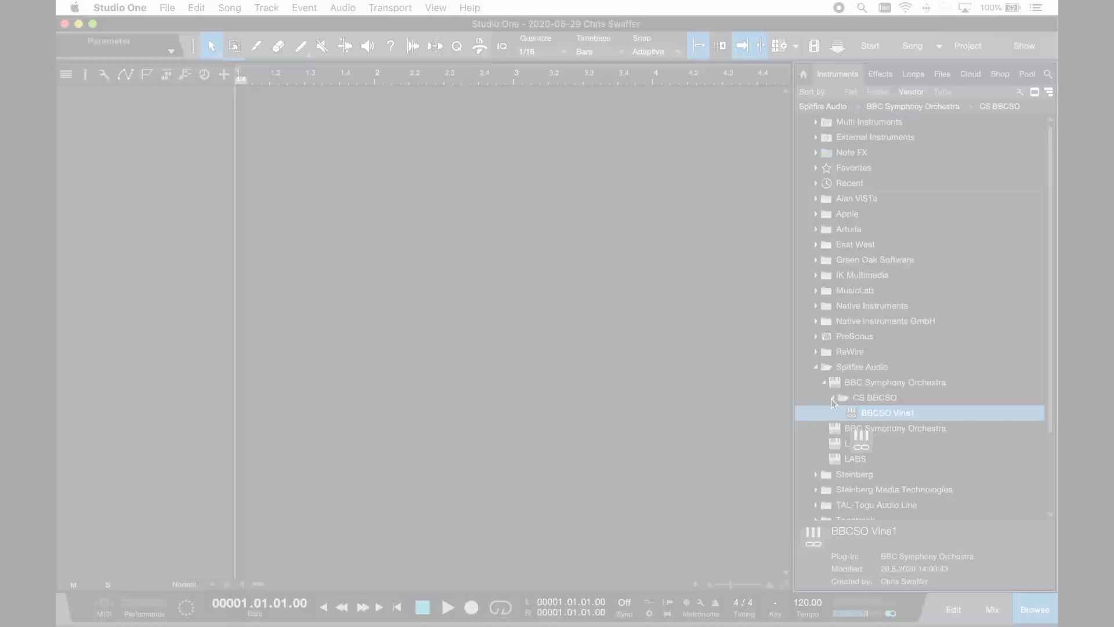
Drag the BBCSO Vlns1 preset in as a new track and check its saved key switches.
drag(888, 412, 403, 152)
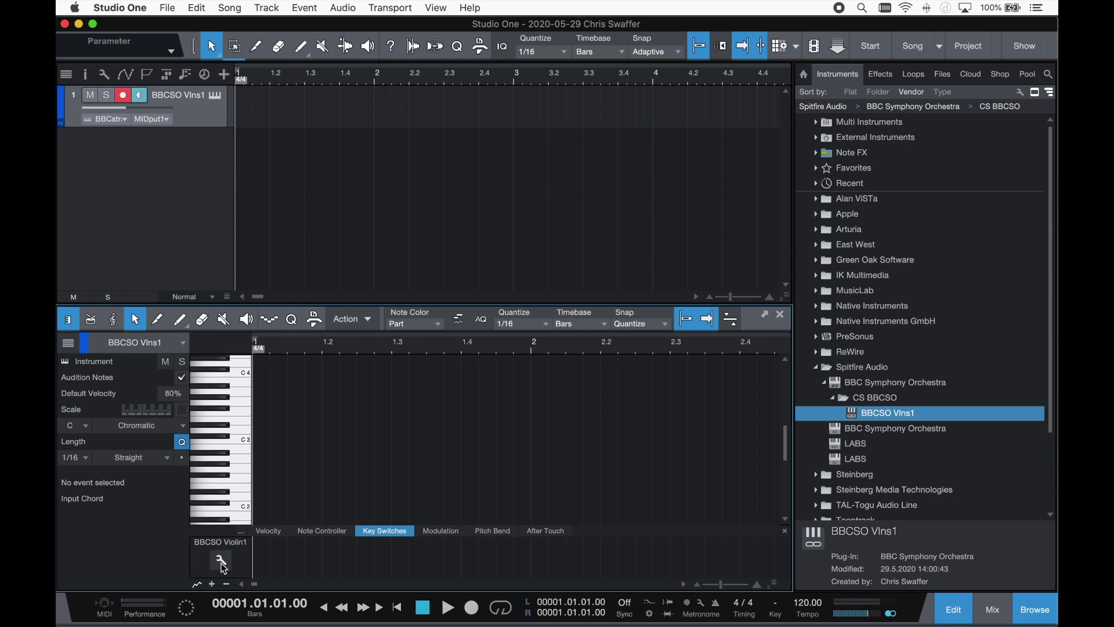
click(221, 560)
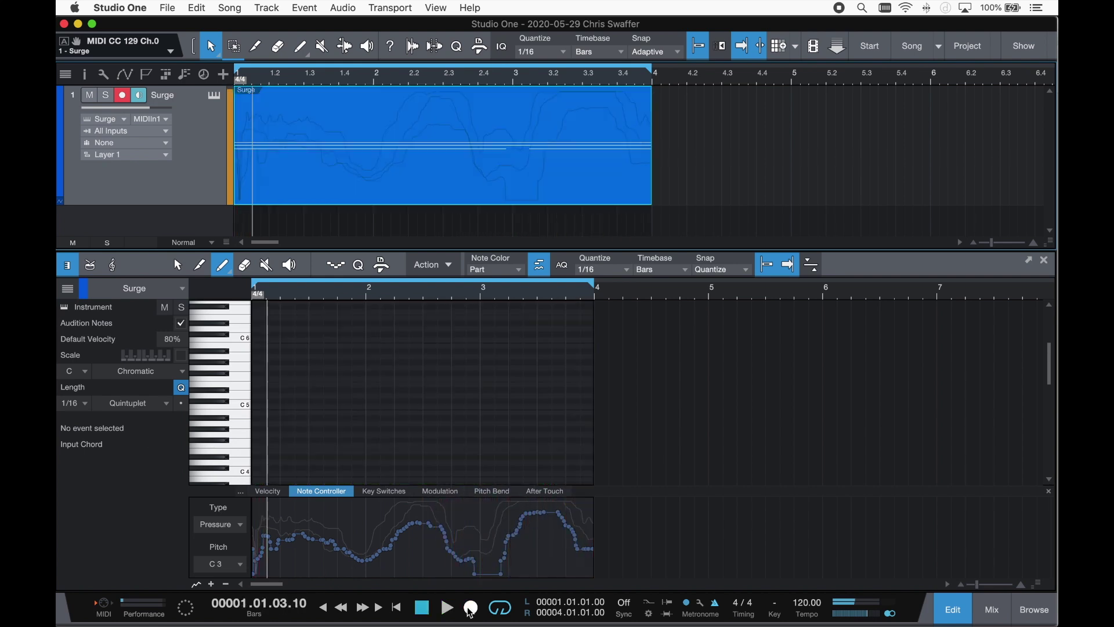
Set the note controller type to Pitch and draw a pitch curve on the C3 note.
click(240, 525)
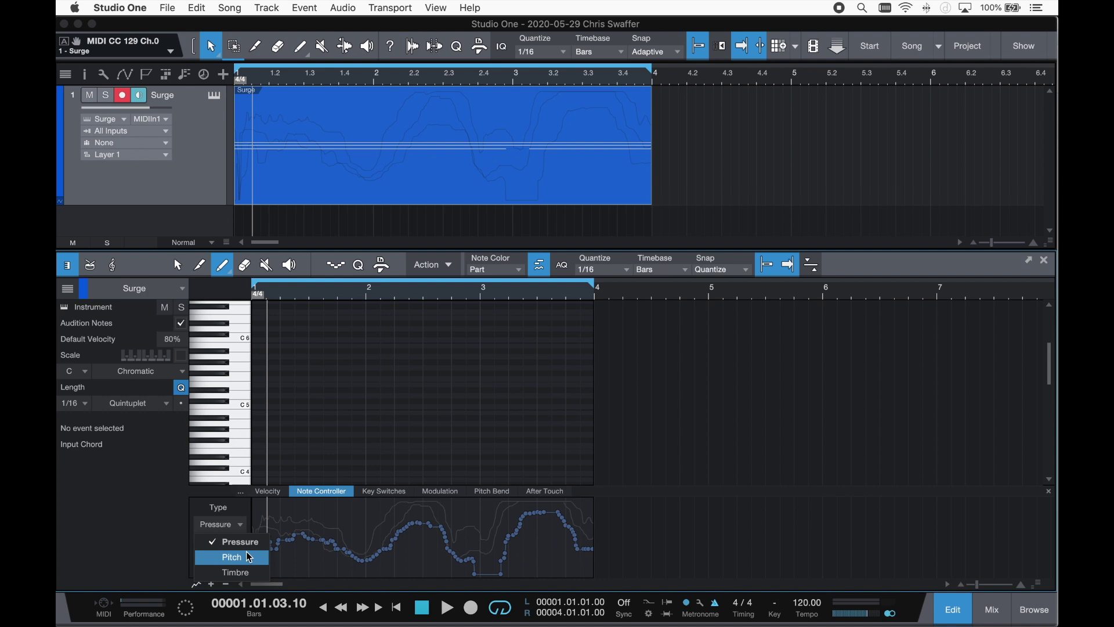
scroll(378, 393, down, 5)
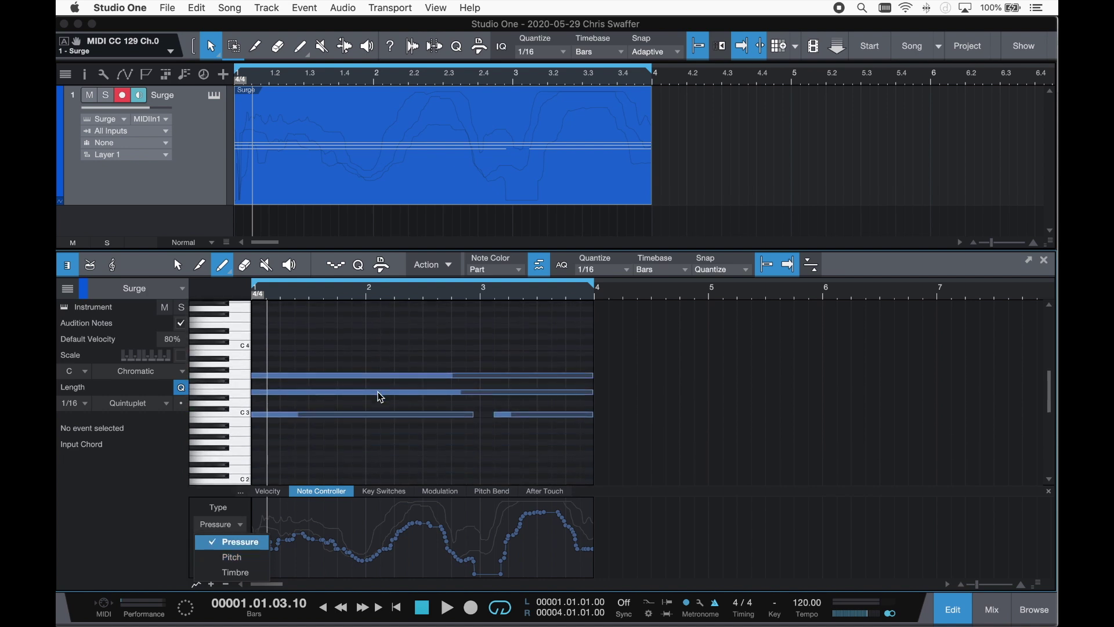
click(244, 557)
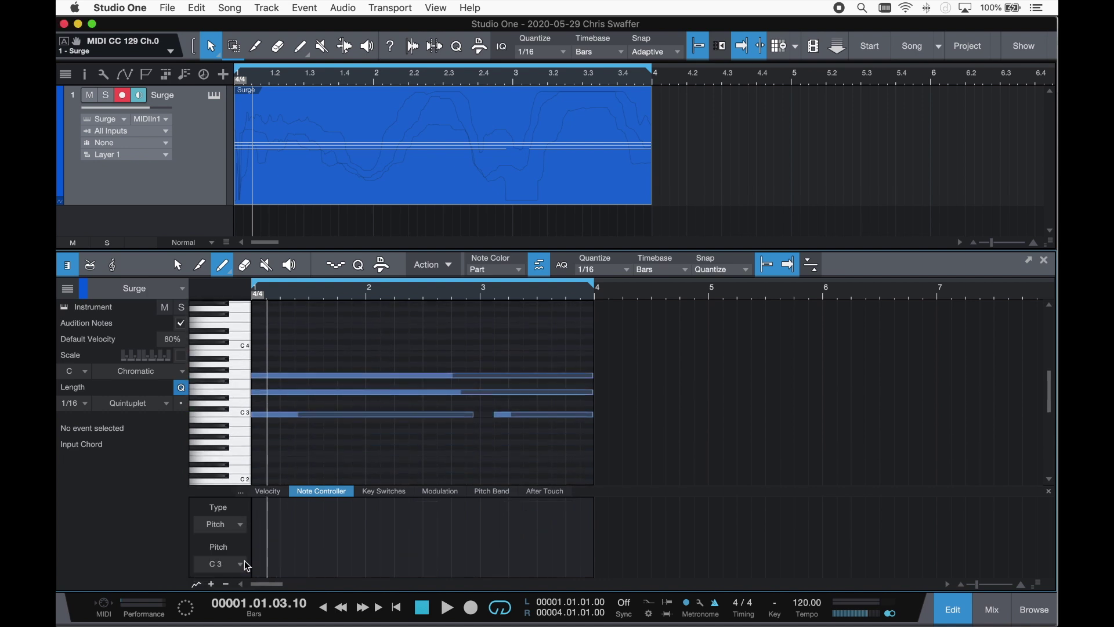
click(243, 528)
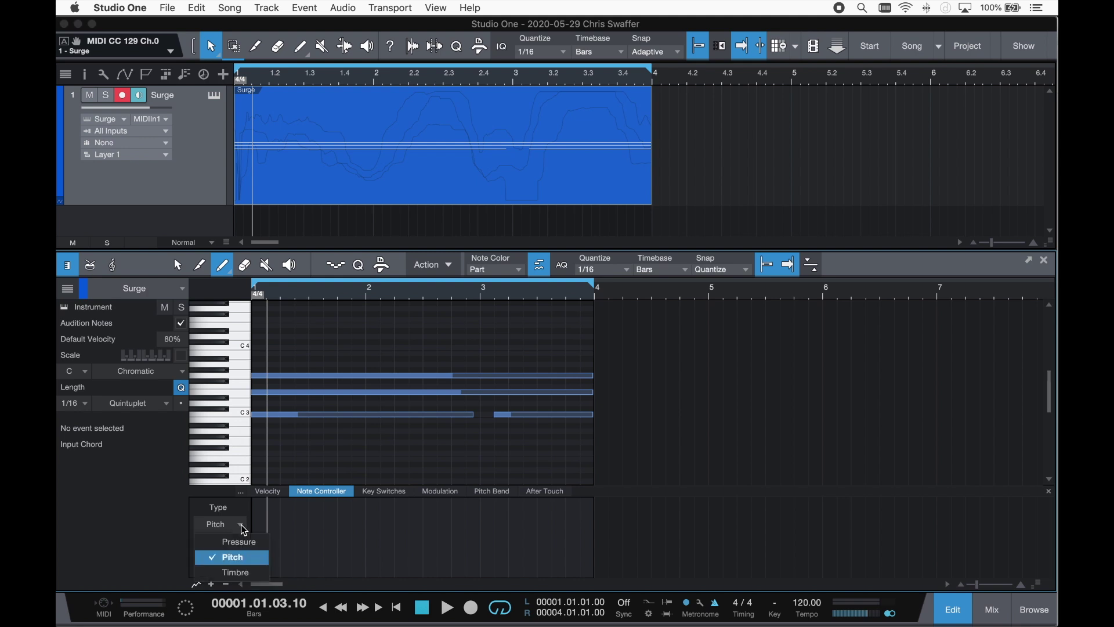
click(243, 528)
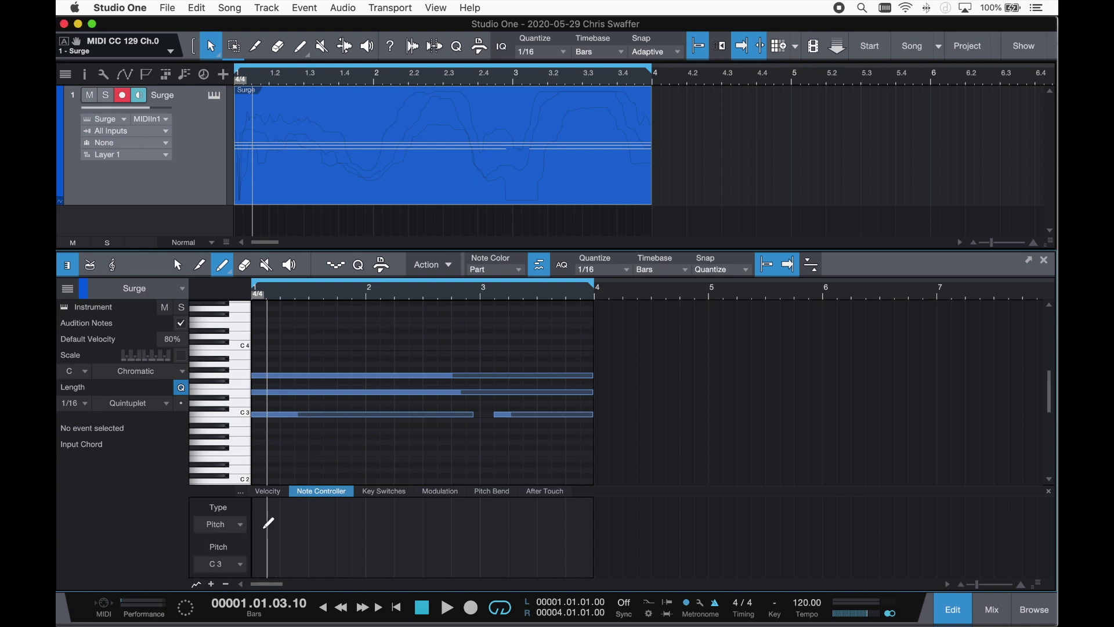
mouse_move(259, 511)
mouse_down()
mouse_move(295, 531)
mouse_move(374, 520)
mouse_move(542, 570)
mouse_up()
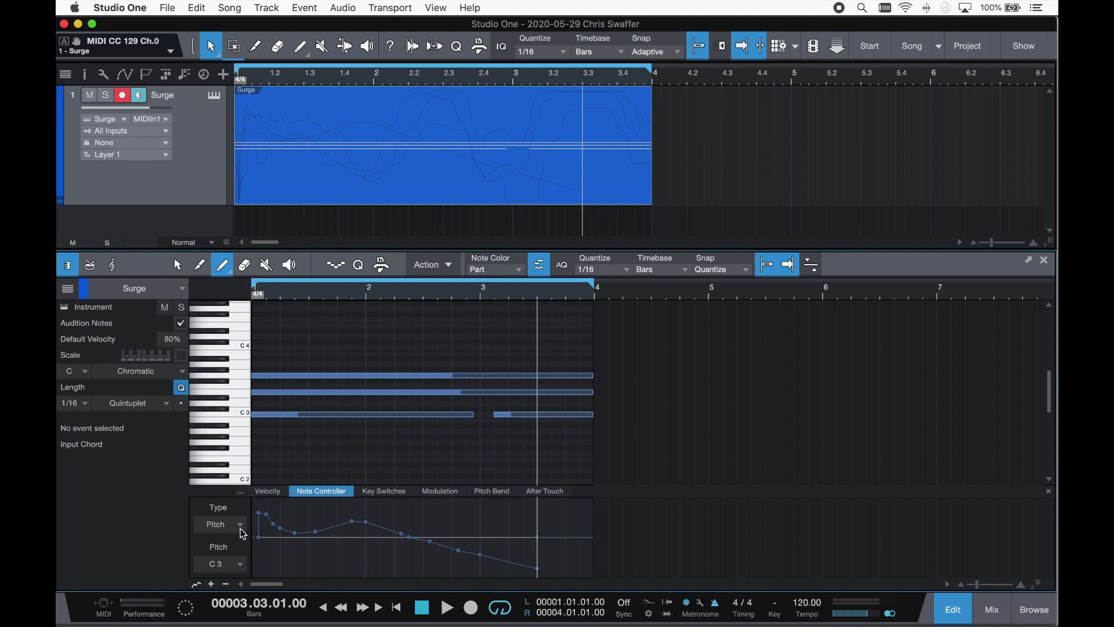
Keep controller data following note edits and drag the C3 note slightly later.
click(539, 268)
click(543, 269)
key(1)
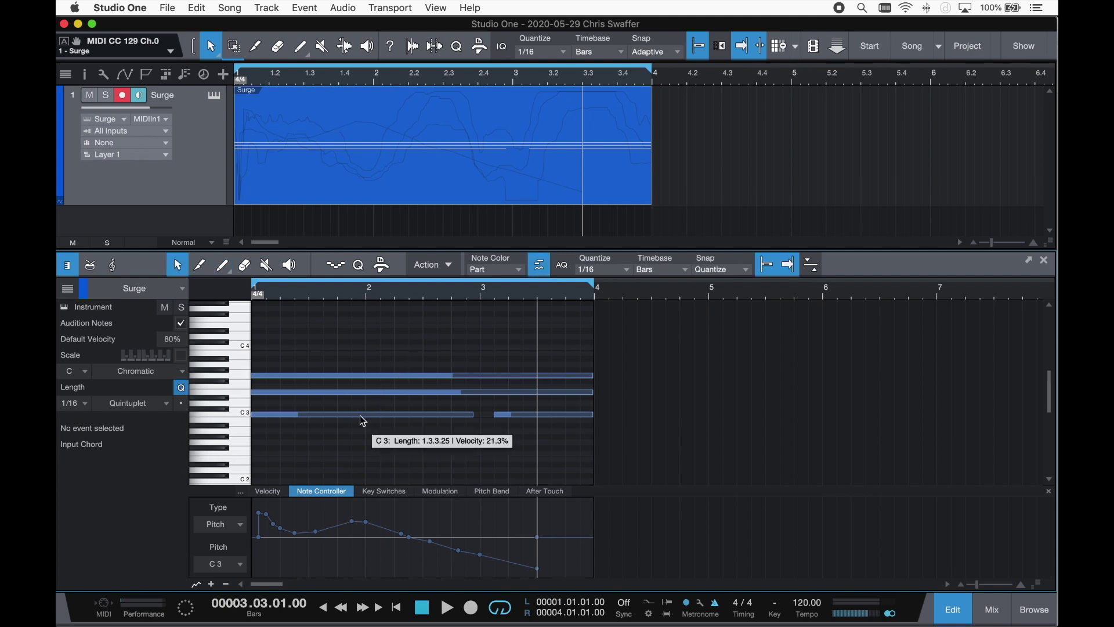
click(361, 415)
drag(364, 414, 376, 415)
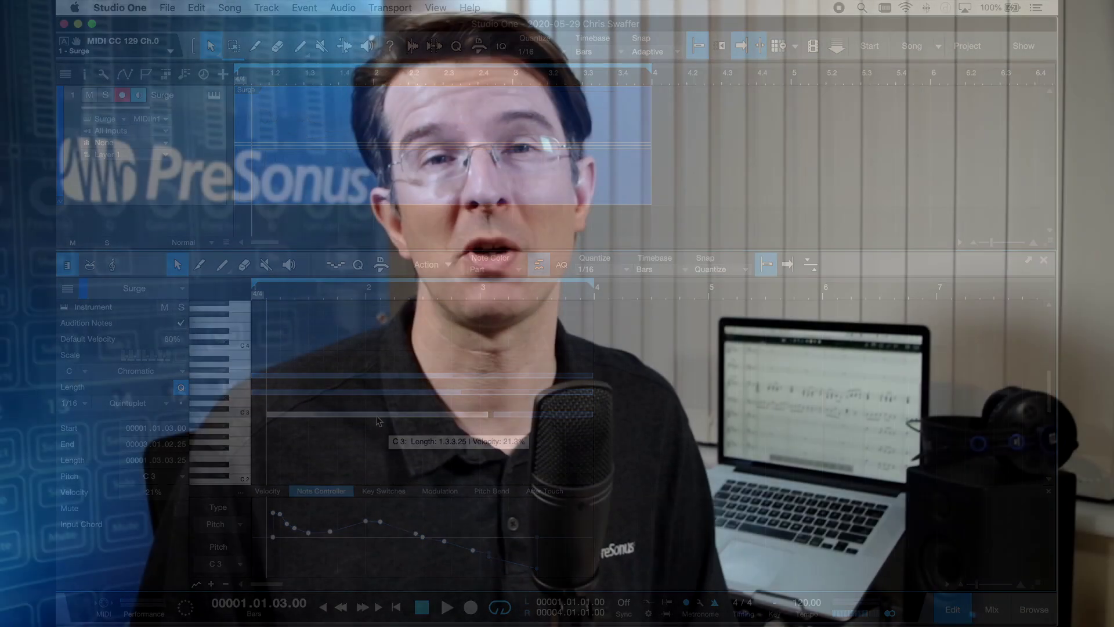